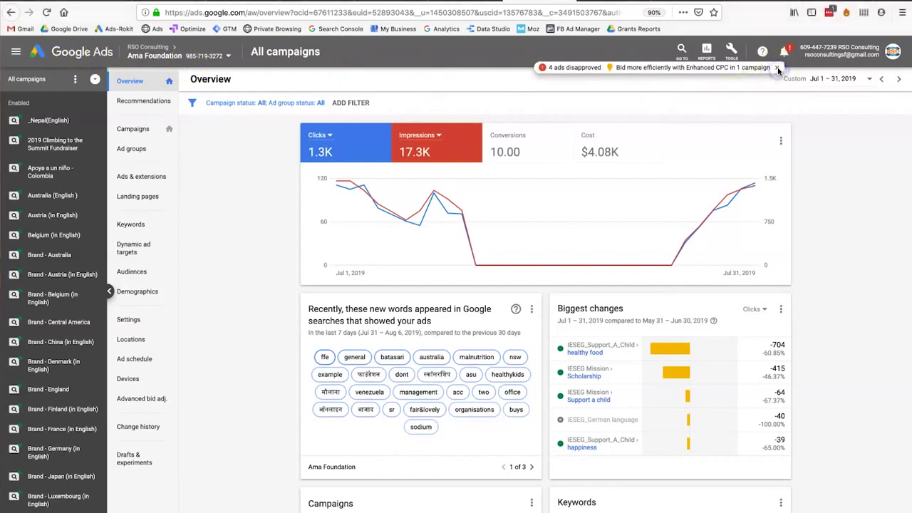
Dismiss the account notification and open Discover new keywords in Keyword Planner.
click(778, 69)
click(732, 56)
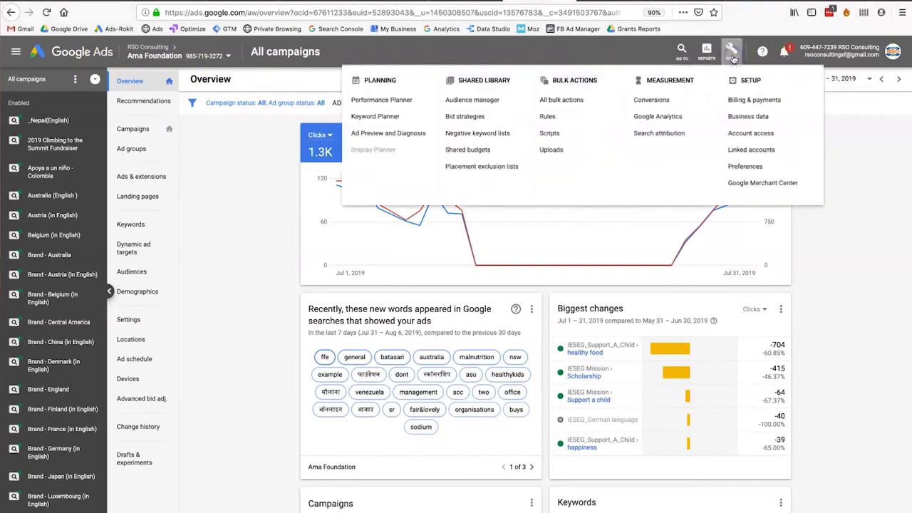
click(360, 117)
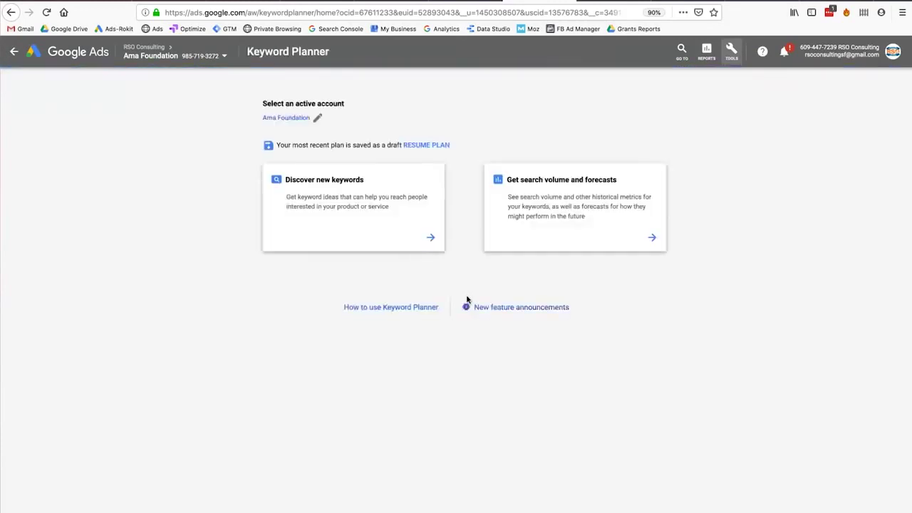
click(348, 182)
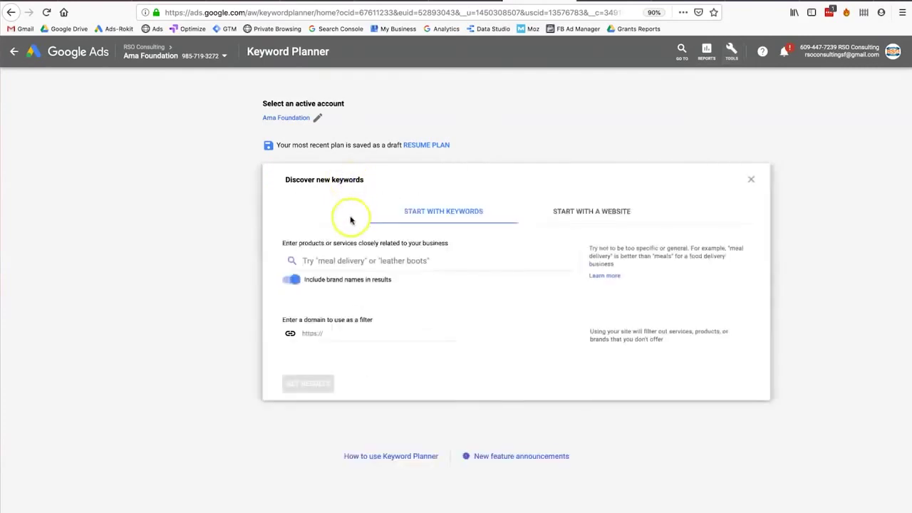
Get keyword ideas for the seed keyword "meal delivery", with brand names included in the results.
click(359, 261)
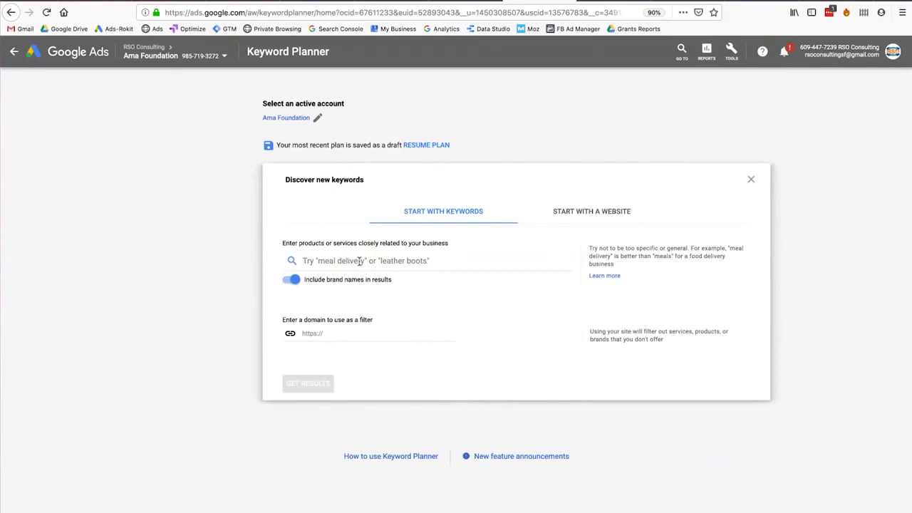
text(meal delivery)
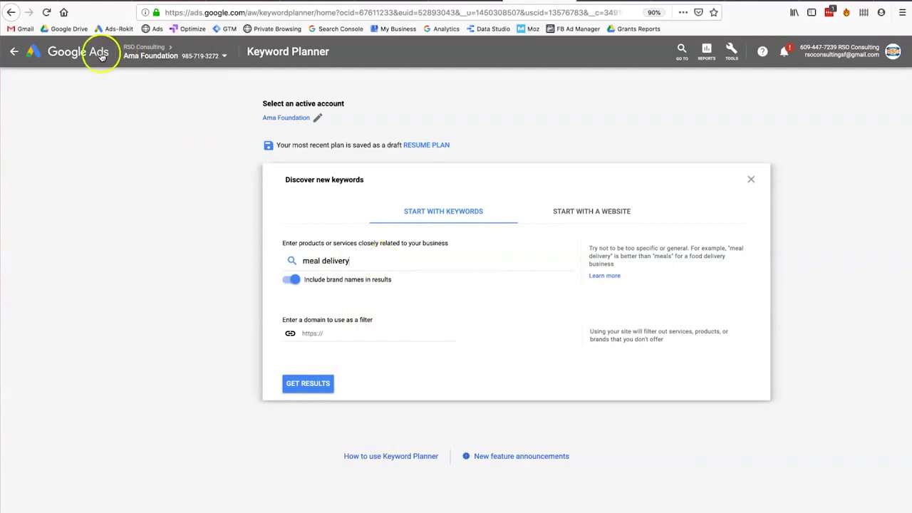
key(Return)
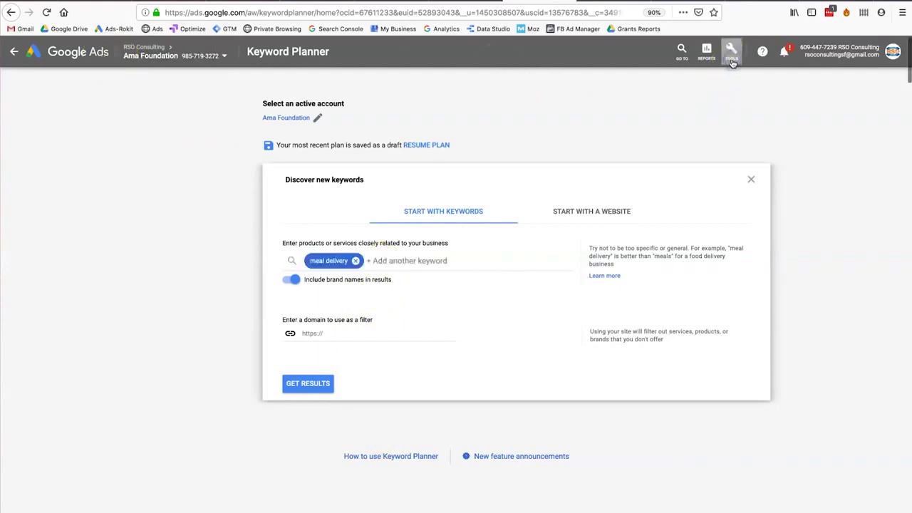
click(732, 64)
click(212, 159)
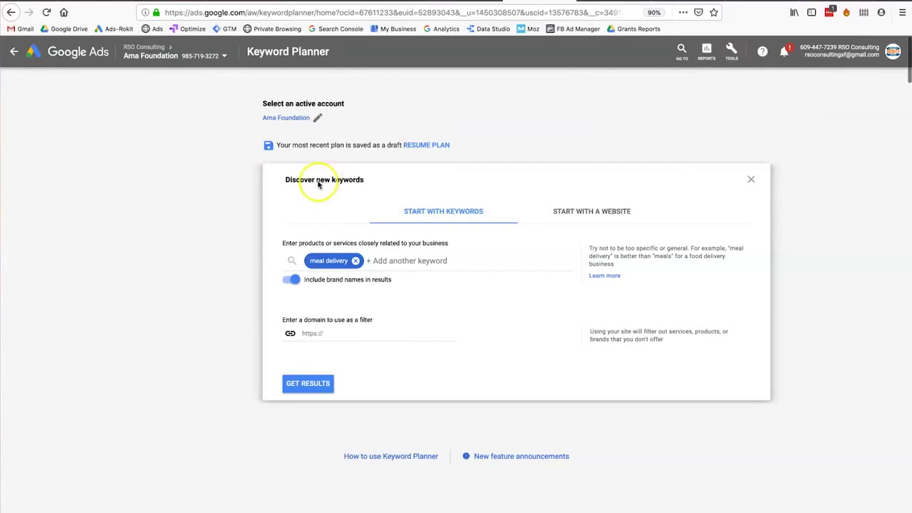
click(327, 260)
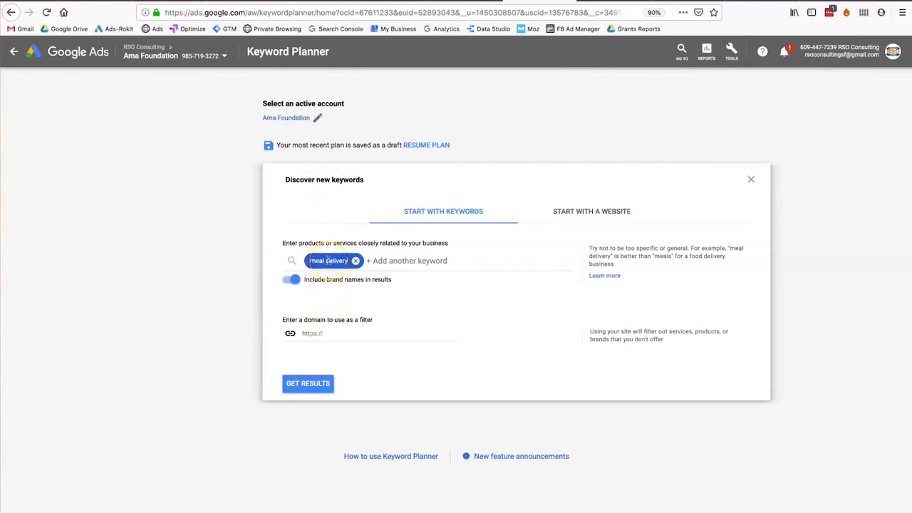
click(303, 387)
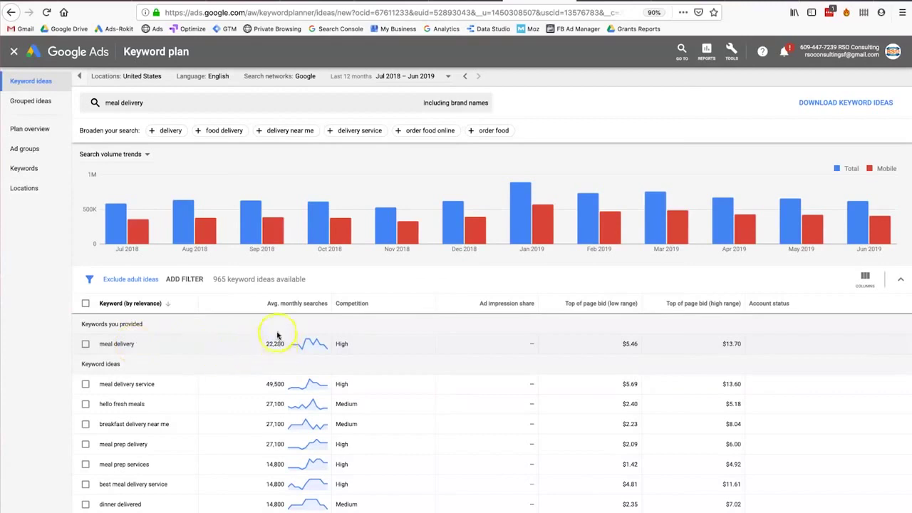
Examine the average monthly searches and competition for "meal delivery", as well as the related keyword ideas.
mouse_move(299, 305)
mouse_move(295, 347)
double_click(341, 344)
scroll(151, 301, down, 3)
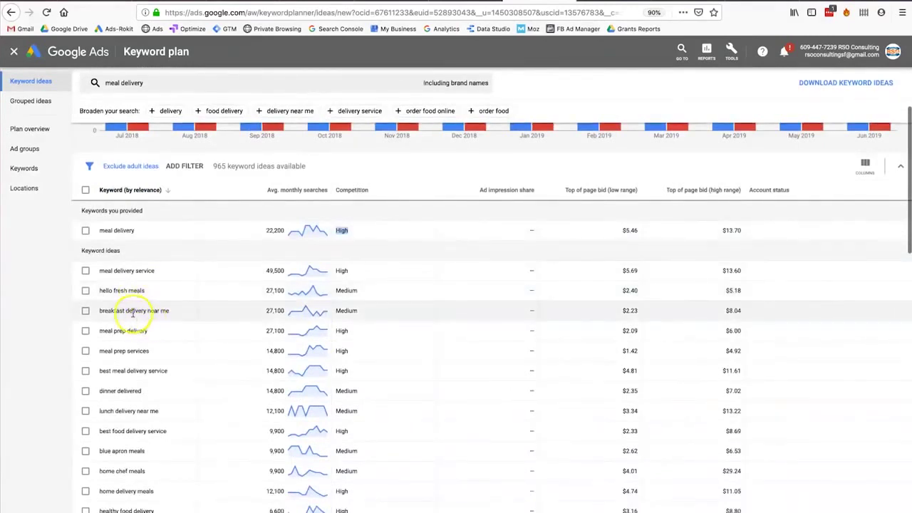
drag(115, 271, 165, 271)
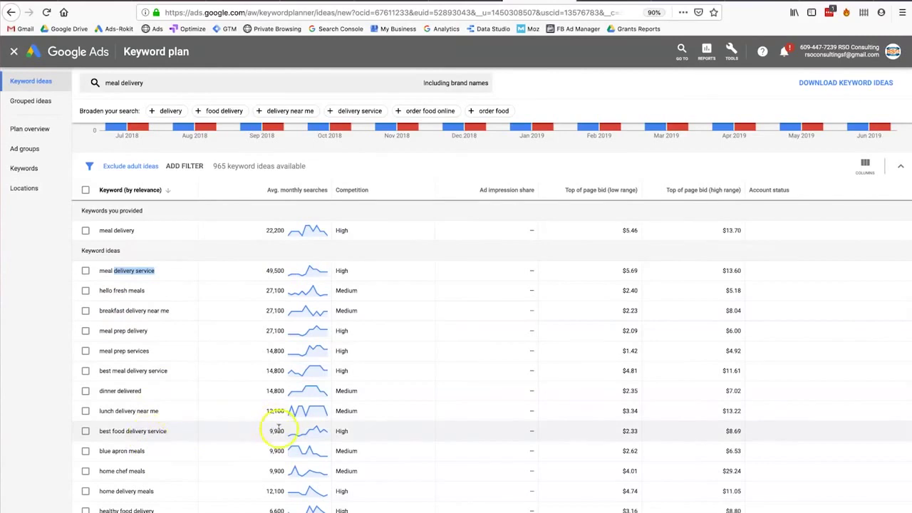
scroll(286, 442, down, 3)
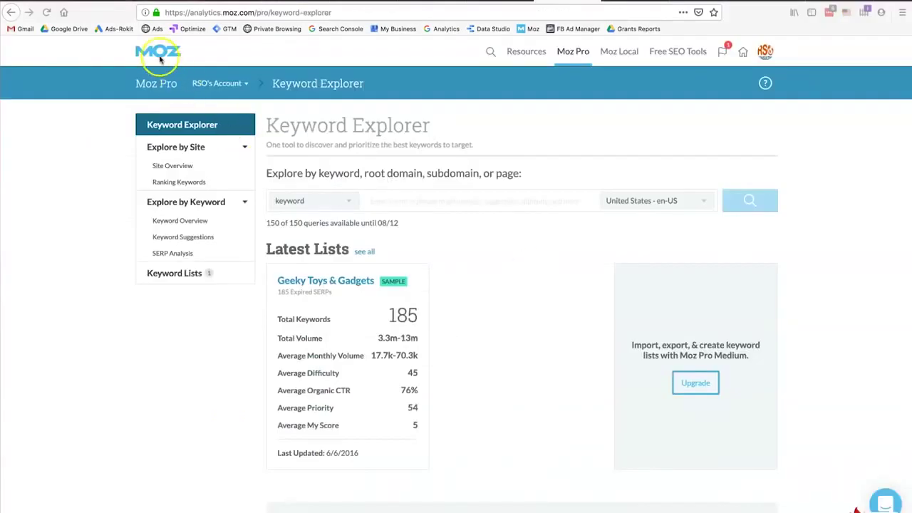
Switch to Moz Keyword Explorer and look up the keyword "meal delivery" for United States - en-US.
click(179, 123)
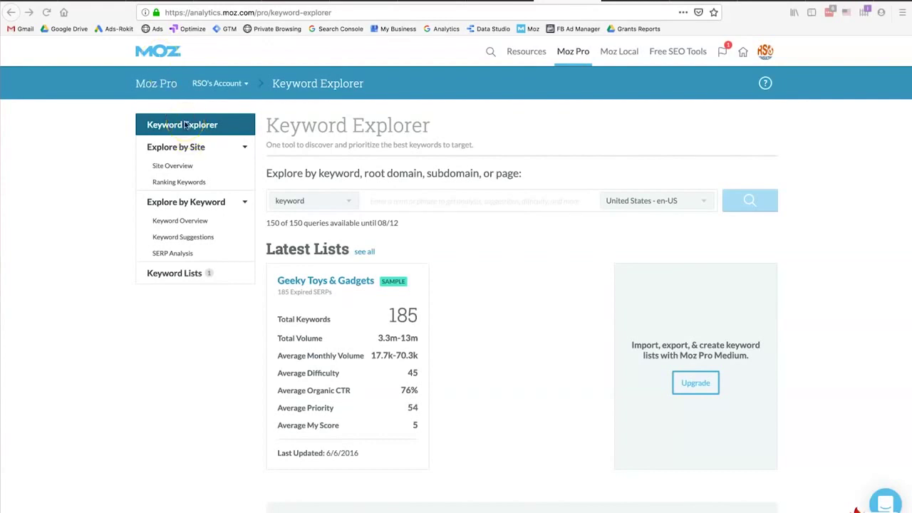
click(384, 193)
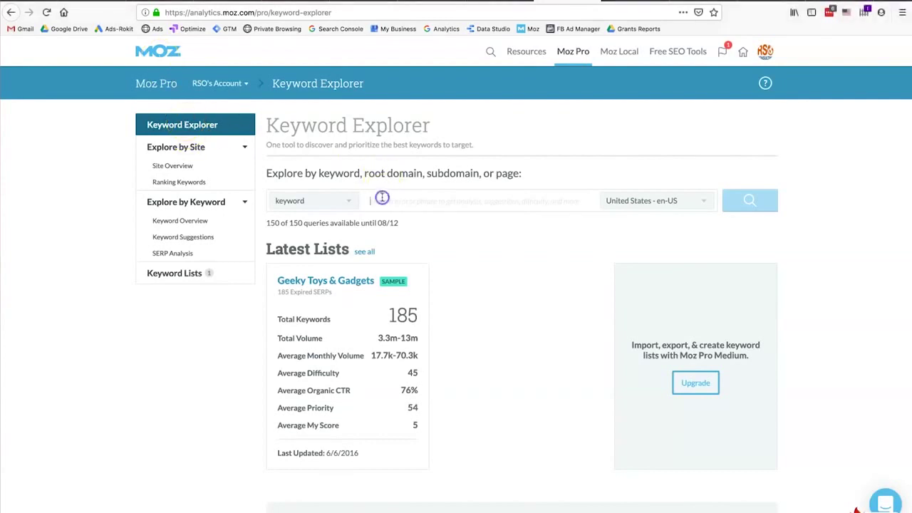
text(meal delivery)
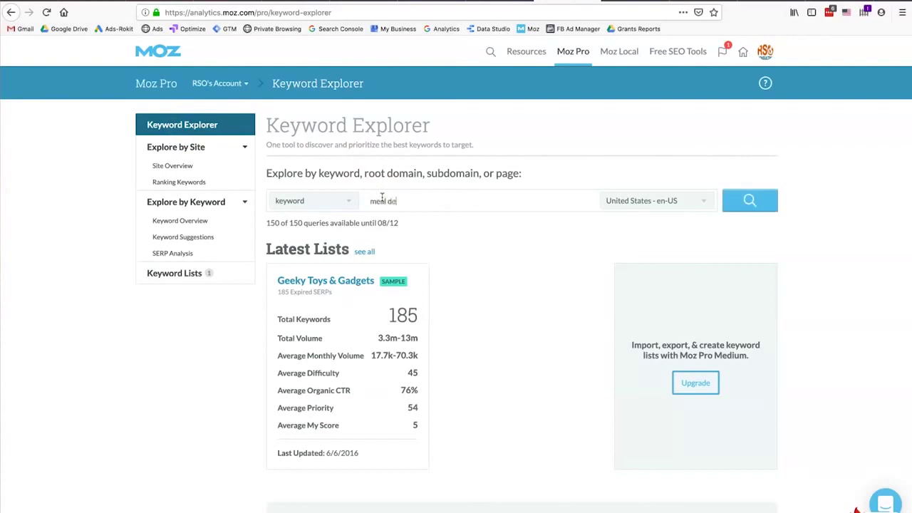
key(Return)
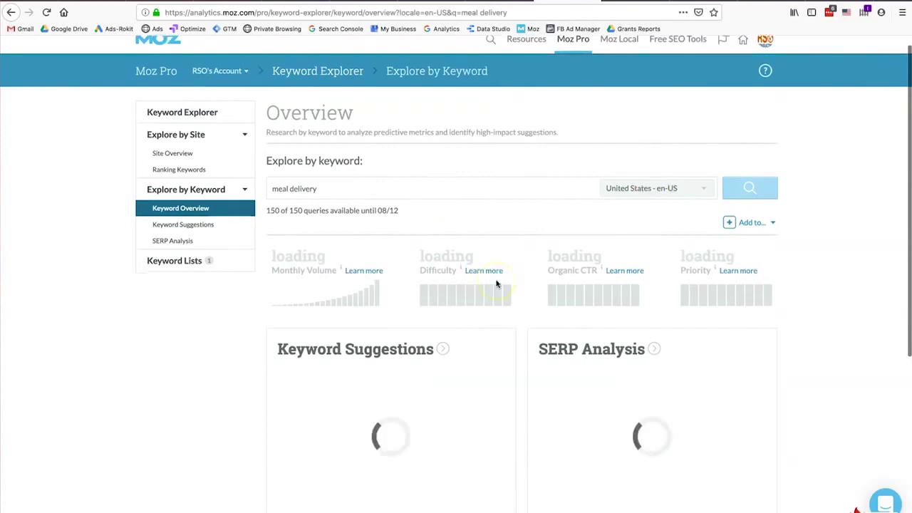
Examine the monthly volume, difficulty, organic CTR and priority metrics for "meal delivery".
scroll(497, 283, down, 5)
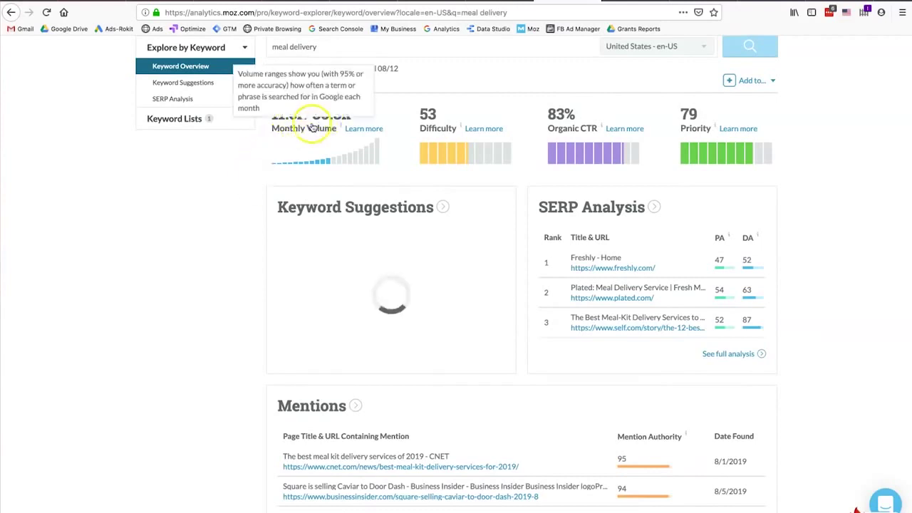
scroll(412, 169, up, 2)
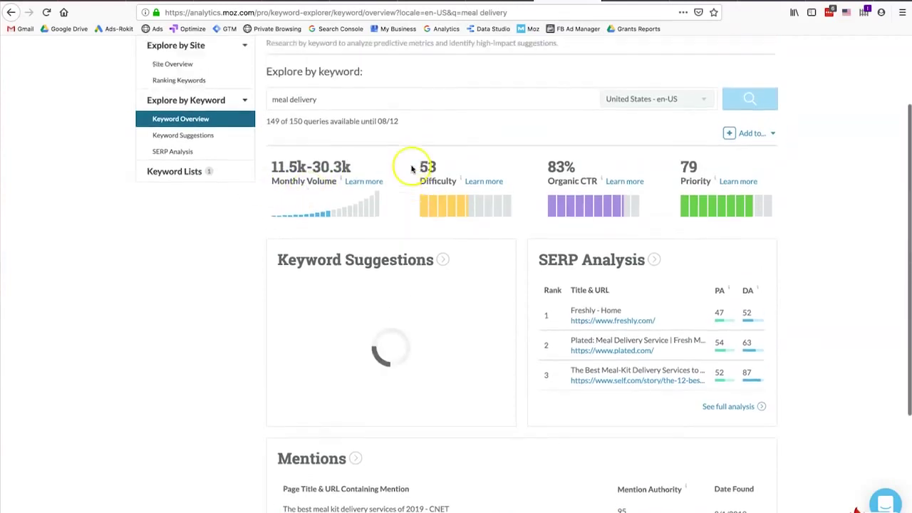
click(469, 209)
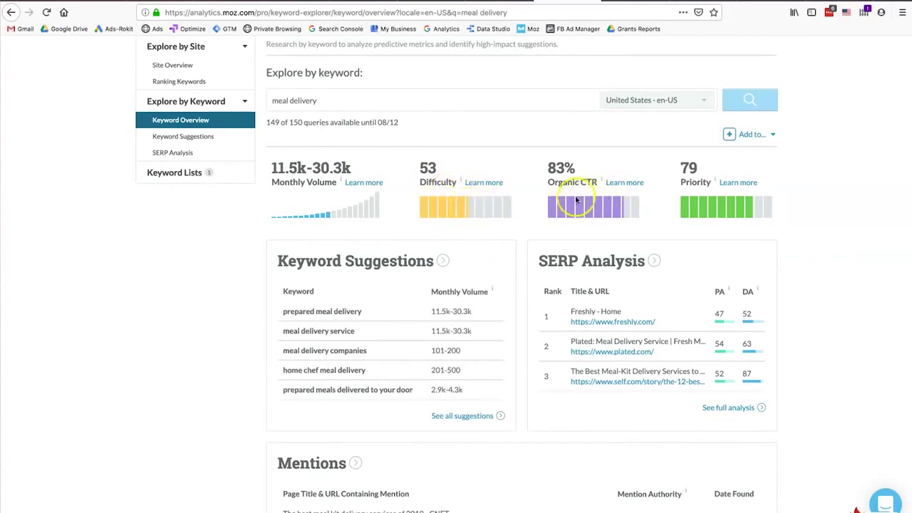
mouse_move(555, 184)
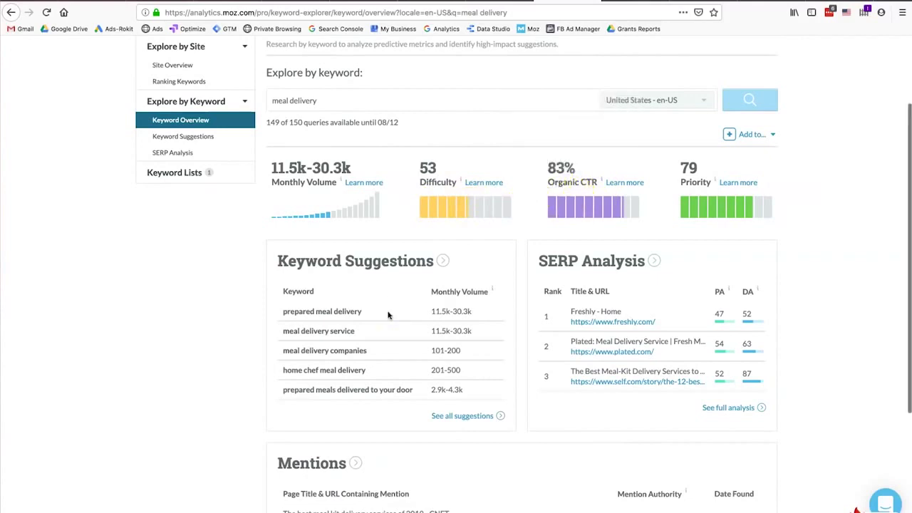
Review the keyword suggestions, SERP analysis and mentions in the "meal delivery" overview.
scroll(300, 235, down, 1)
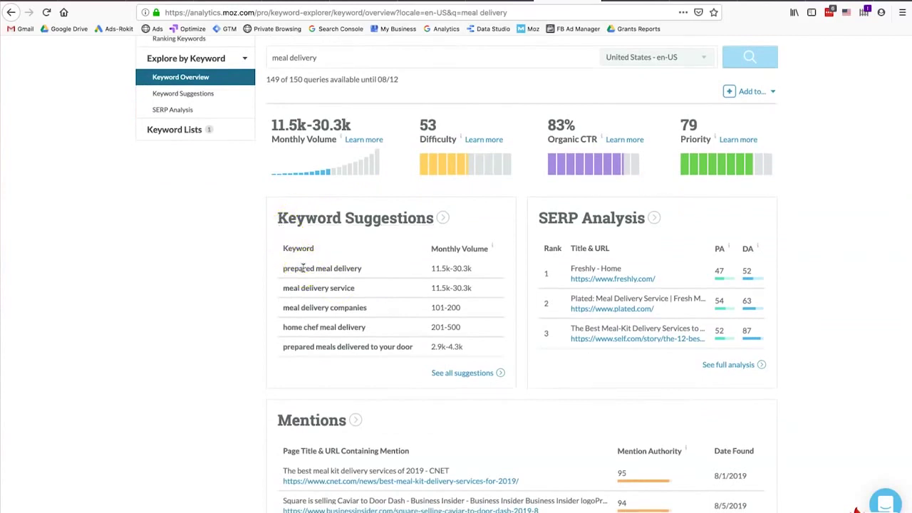
drag(282, 268, 365, 269)
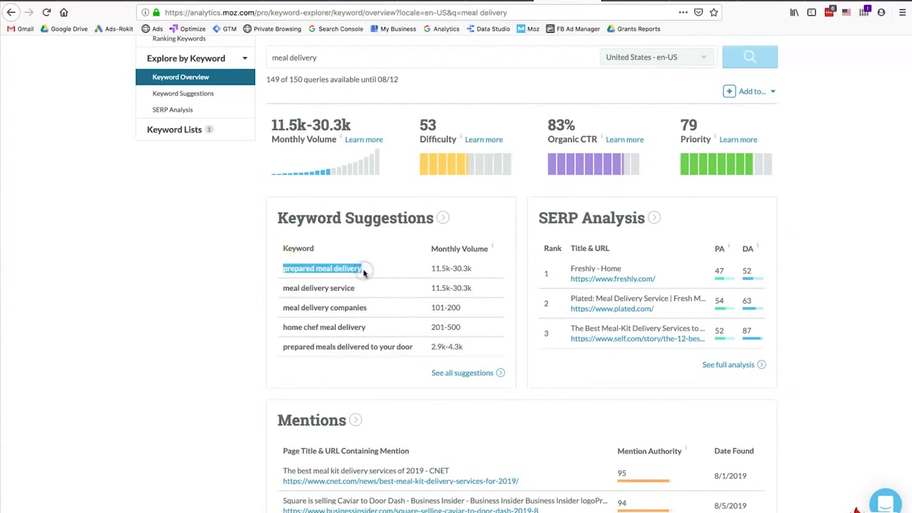
triple_click(362, 308)
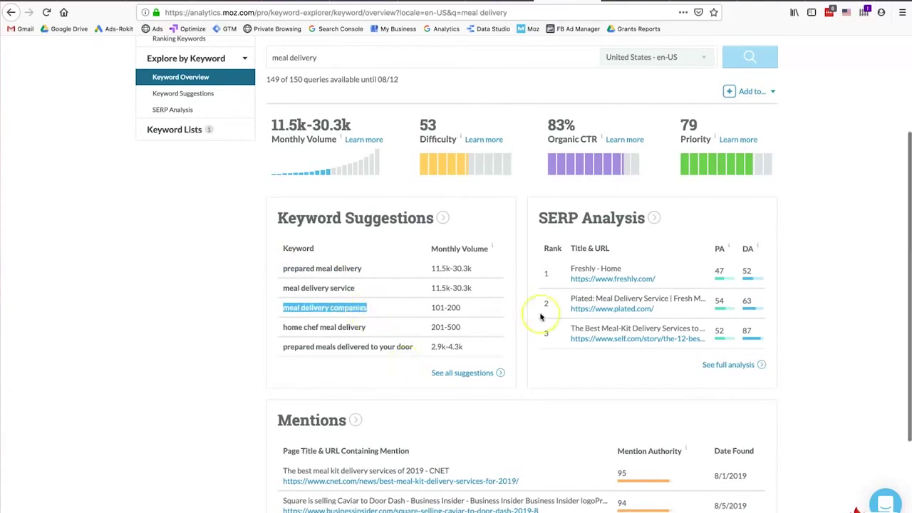
scroll(543, 312, down, 3)
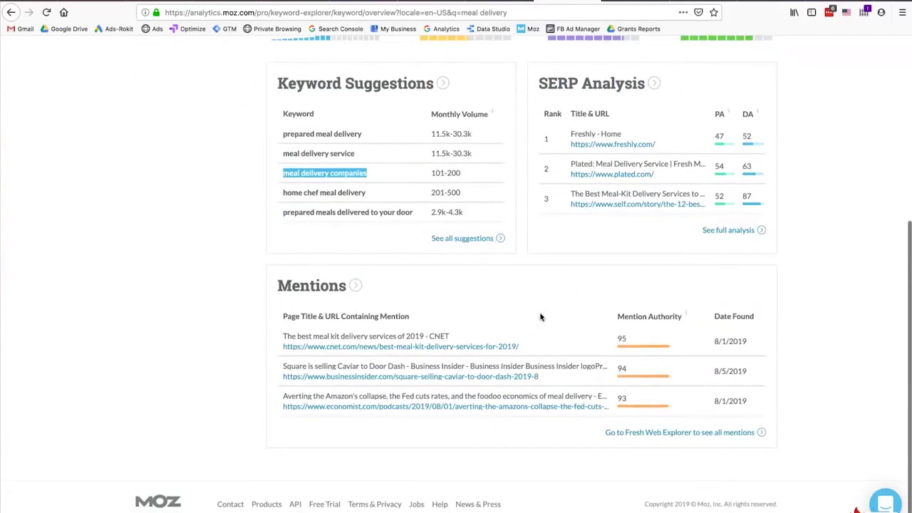
scroll(519, 379, up, 3)
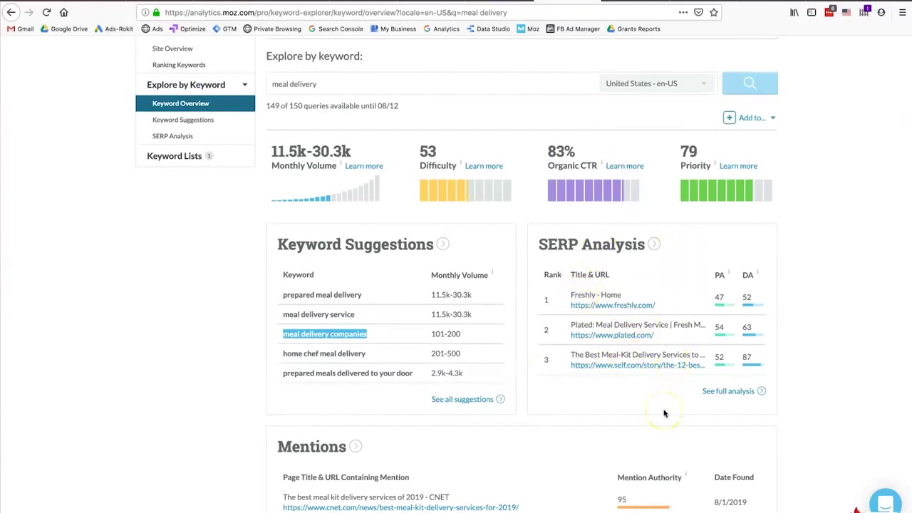
scroll(664, 413, up, 2)
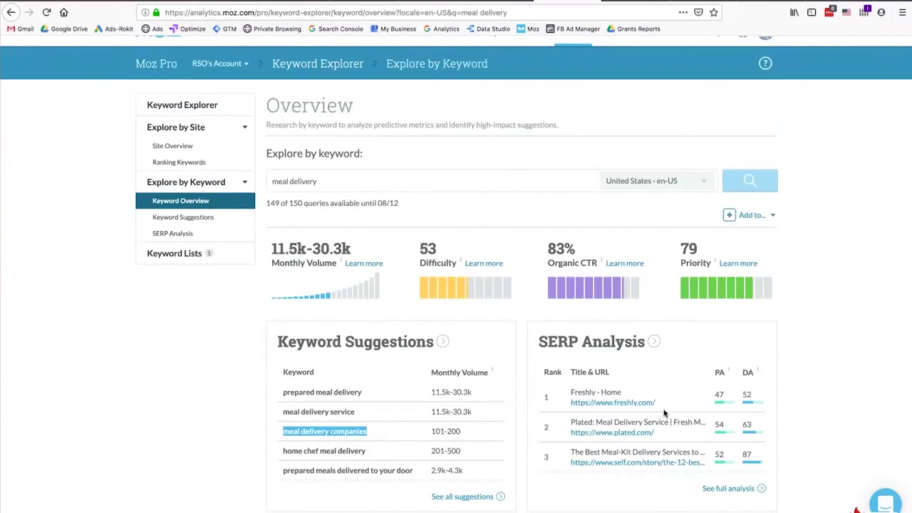
scroll(664, 414, down, 2)
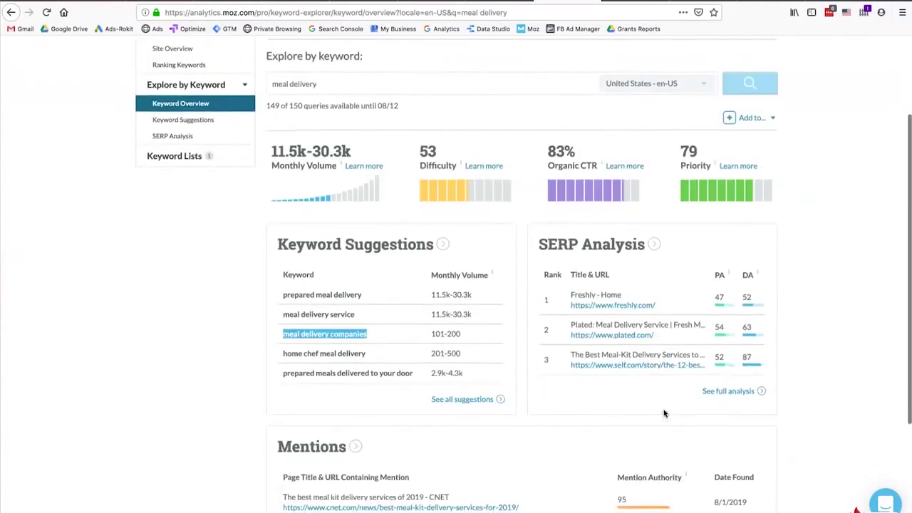
scroll(664, 414, down, 2)
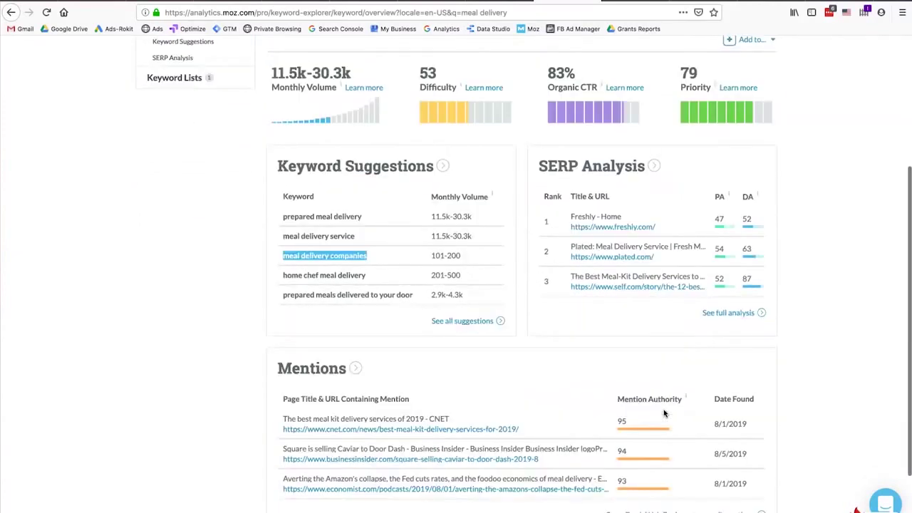
scroll(664, 414, up, 4)
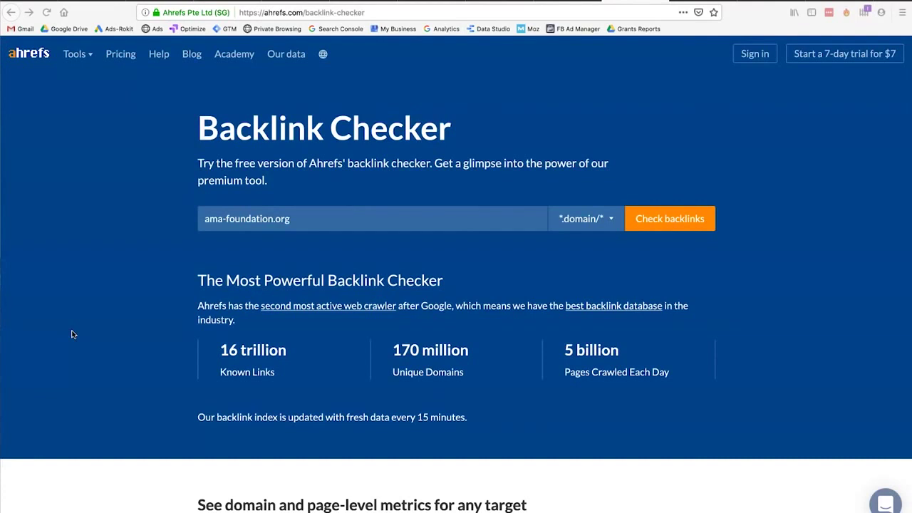
Switch to the Ahrefs Backlink Checker and check the backlinks of ama-foundation.org with all its subdomains.
click(328, 219)
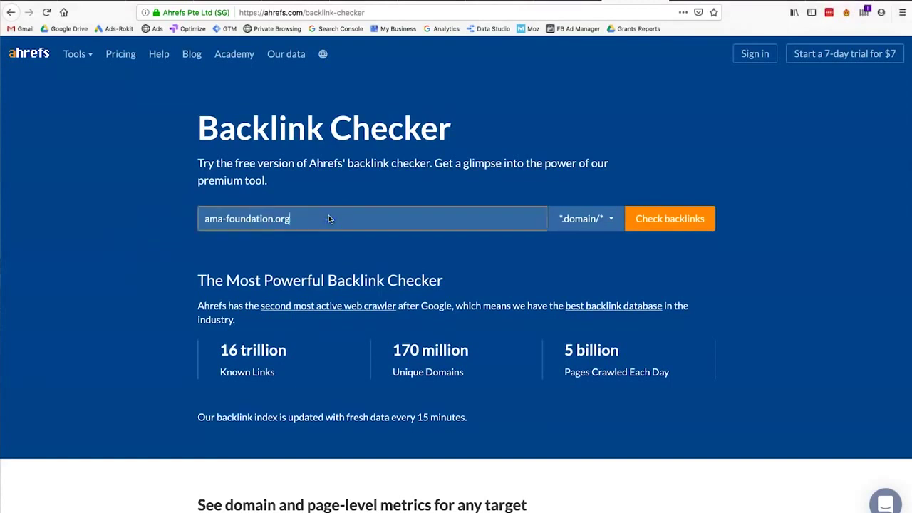
click(214, 218)
click(385, 217)
click(655, 224)
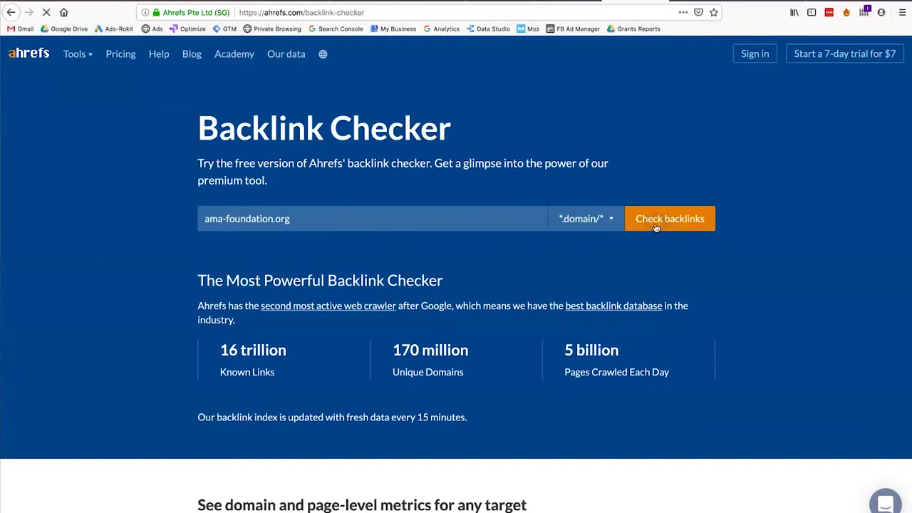
click(564, 183)
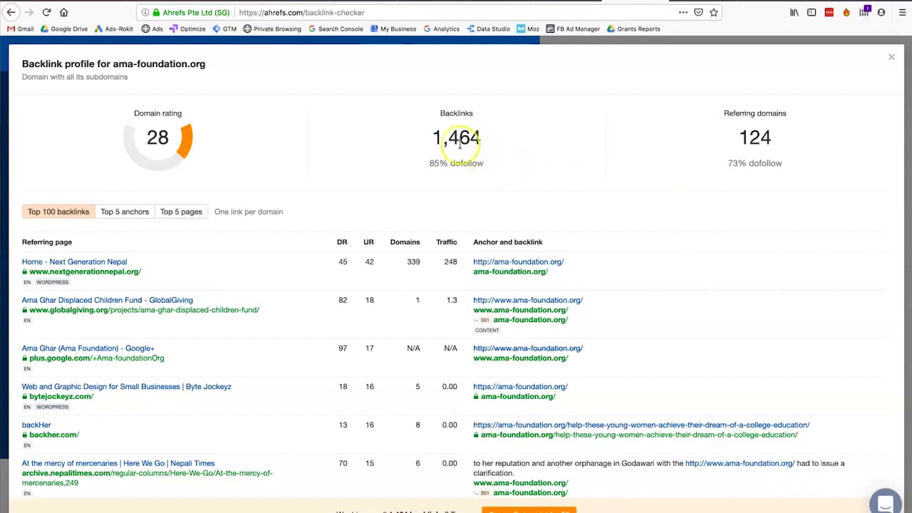
Examine the backlink total, dofollow share and referring domains in the backlink profile for ama-foundation.org.
drag(424, 143, 482, 143)
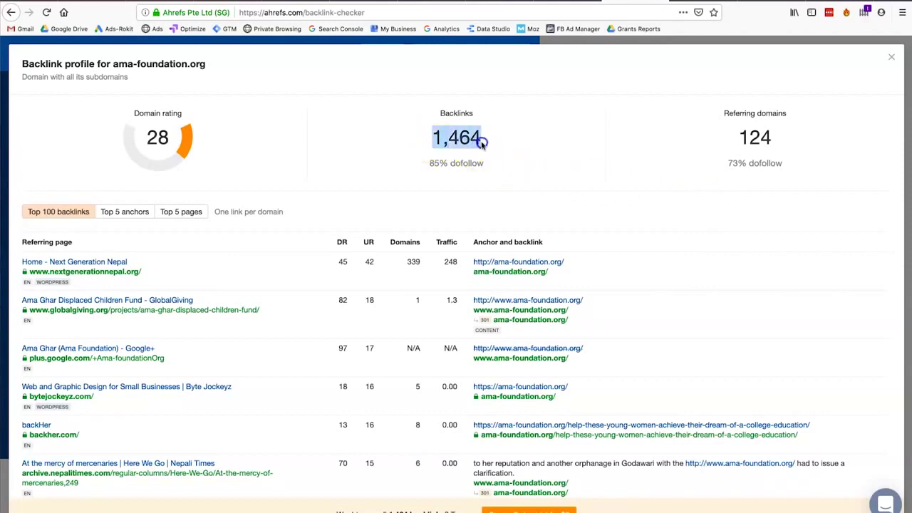
drag(431, 163, 497, 164)
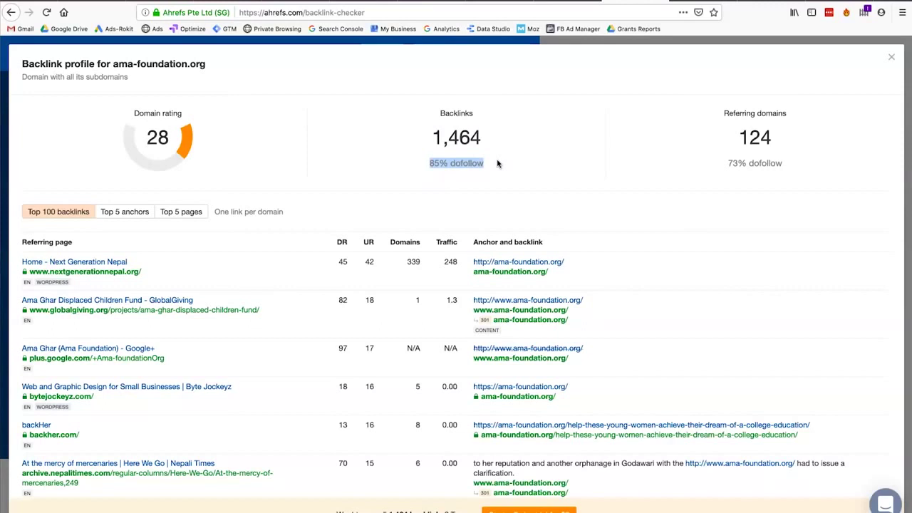
drag(498, 164, 774, 137)
double_click(762, 139)
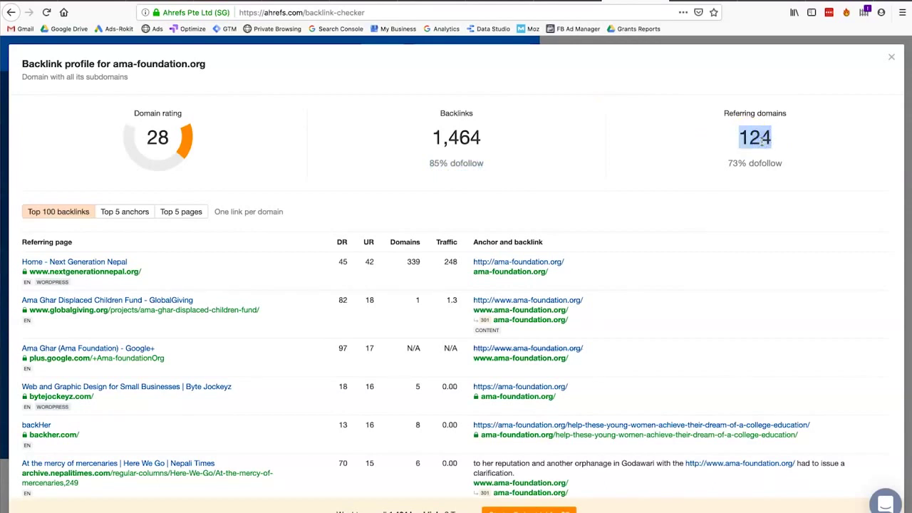
Review the top 100 backlinks list for ama-foundation.org, including referring pages, DR, UR, traffic and anchors.
scroll(428, 291, down, 1)
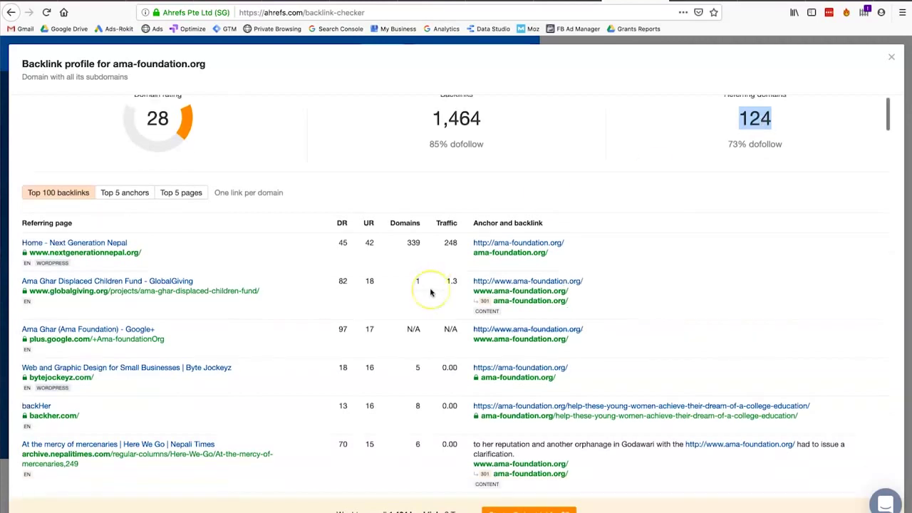
scroll(431, 292, down, 2)
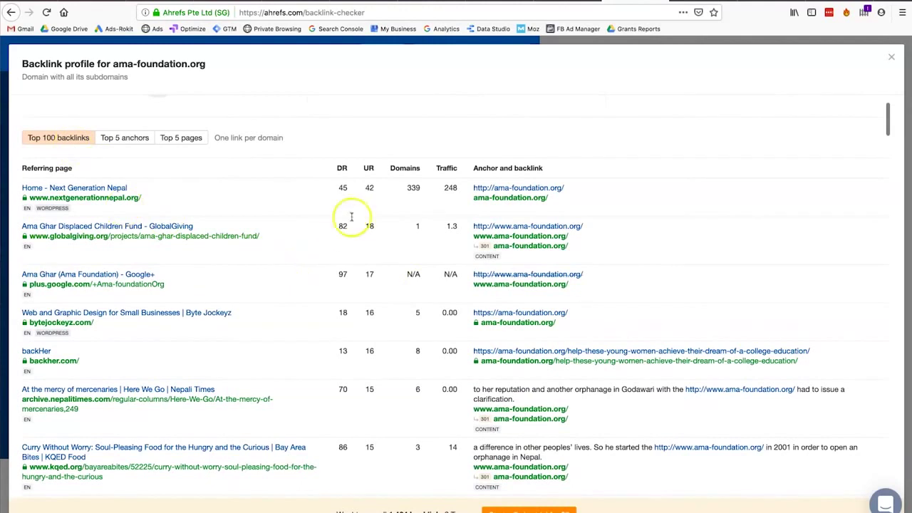
scroll(191, 246, down, 1)
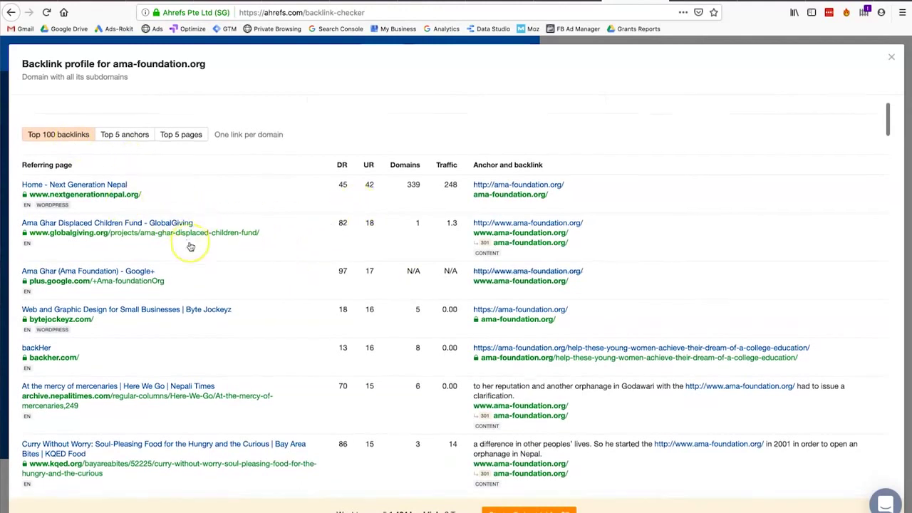
scroll(191, 246, down, 5)
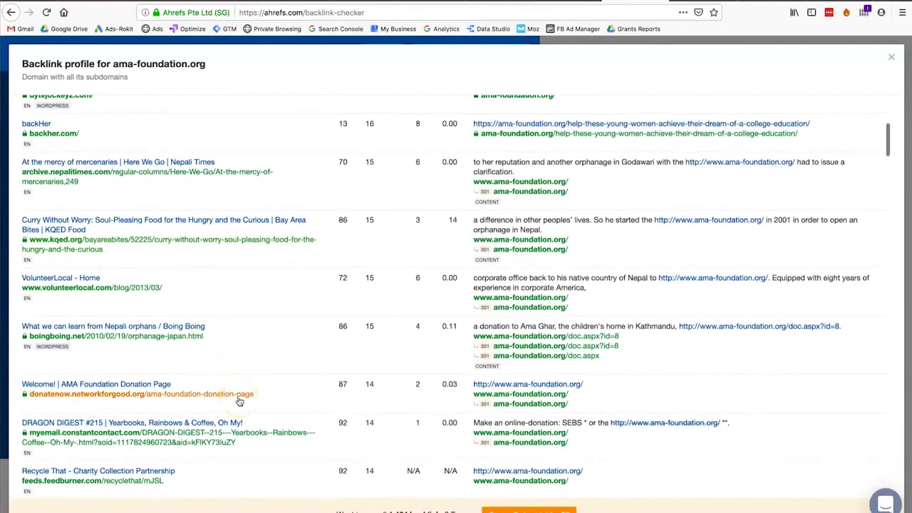
scroll(239, 402, up, 7)
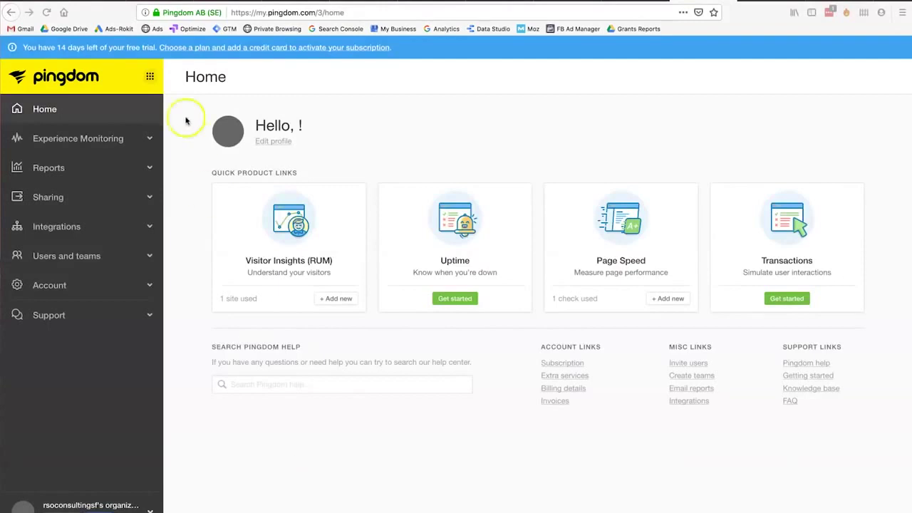
Switch to Pingdom and look through the available reports and experience monitoring options.
click(73, 174)
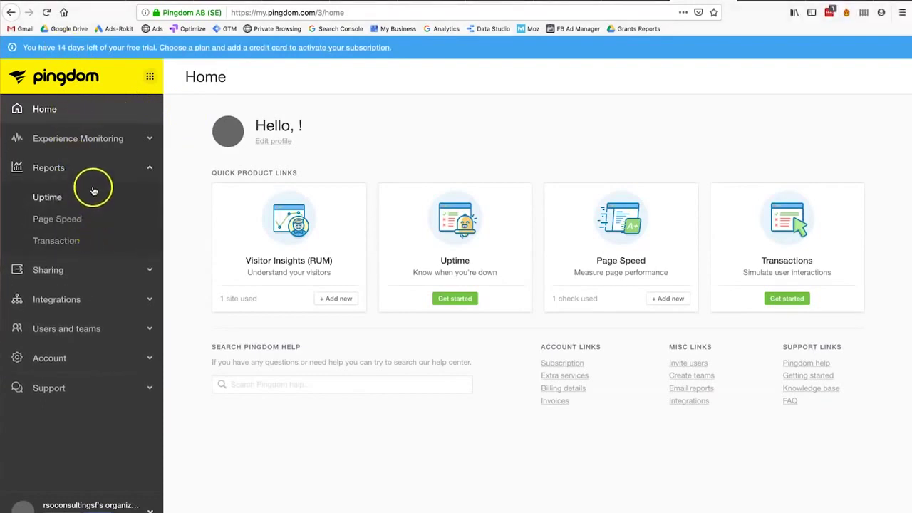
click(100, 141)
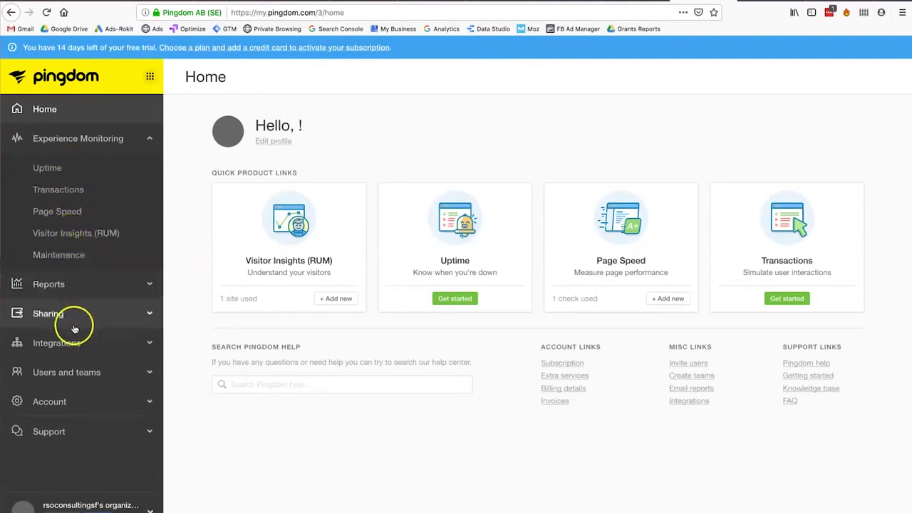
click(63, 285)
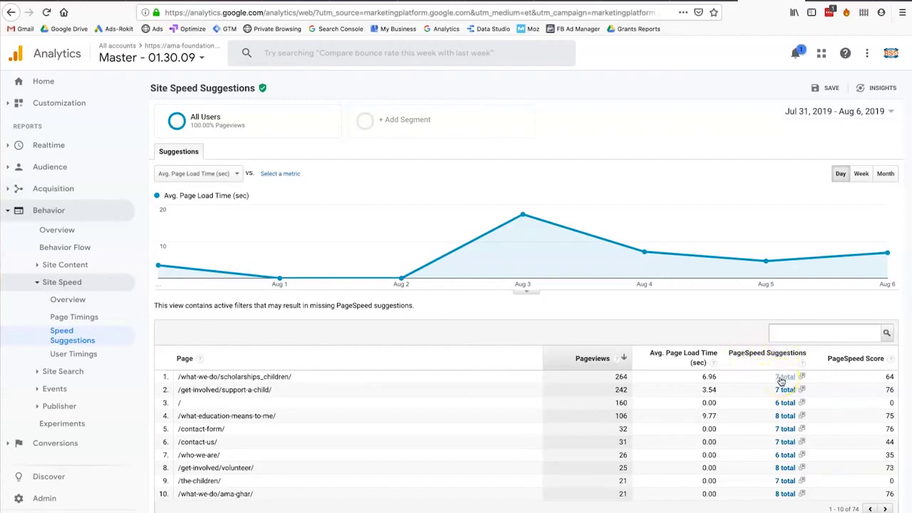
Switch to the Google Analytics Site Speed Suggestions report and open the PageSpeed suggestions for the /what-we-do/scholarships_children/ page.
triple_click(251, 378)
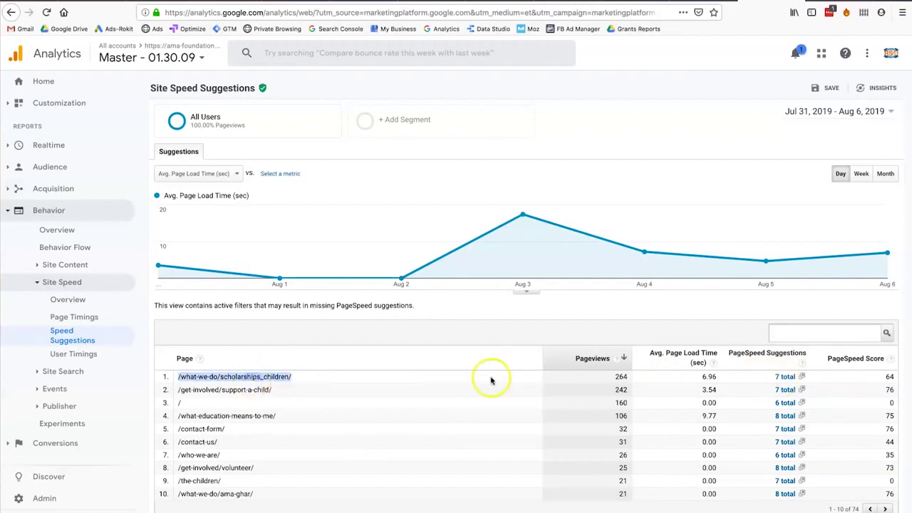
click(784, 378)
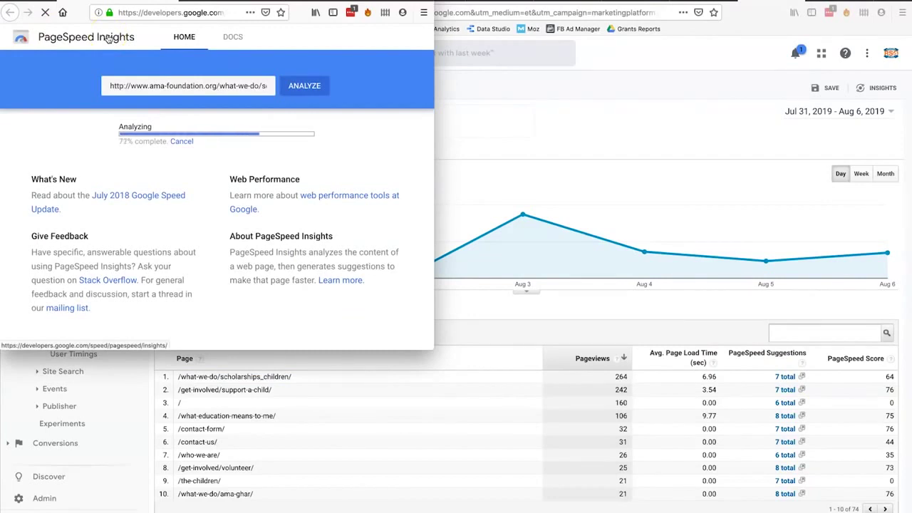
click(180, 158)
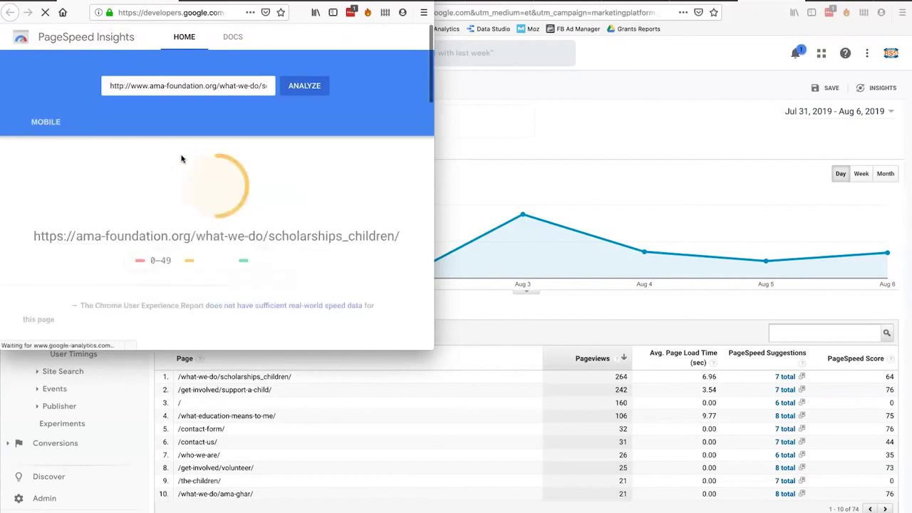
Enlarge the PageSpeed Insights window and review the desktop lab data, opportunities and diagnostics for the scholarships_children page.
click(125, 122)
click(53, 121)
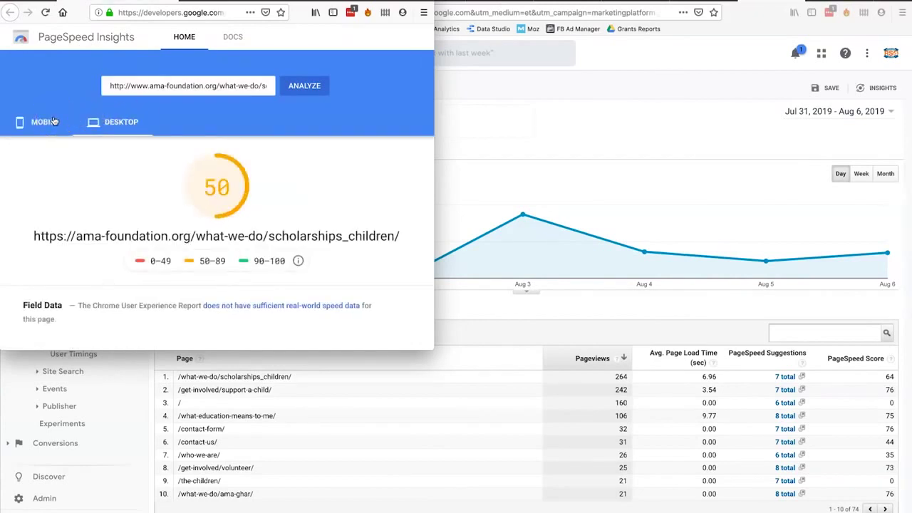
drag(431, 347, 739, 445)
scroll(481, 347, down, 5)
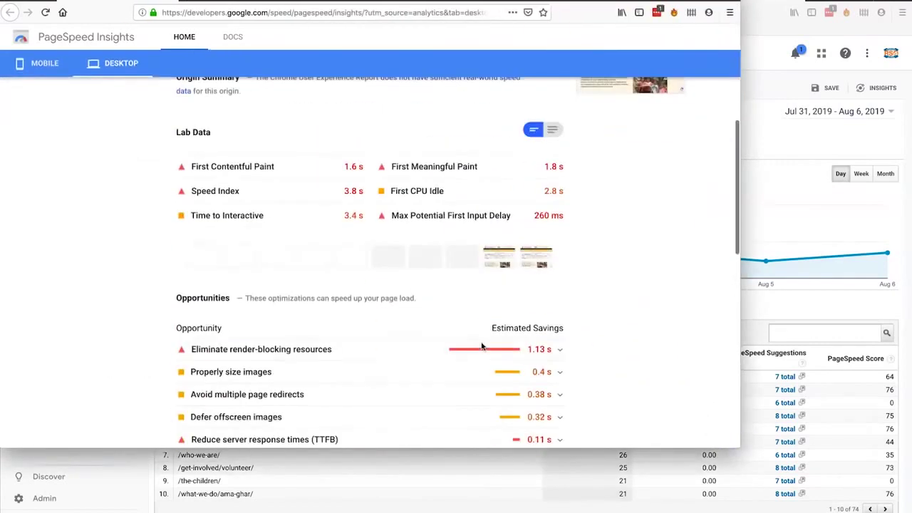
scroll(481, 347, down, 3)
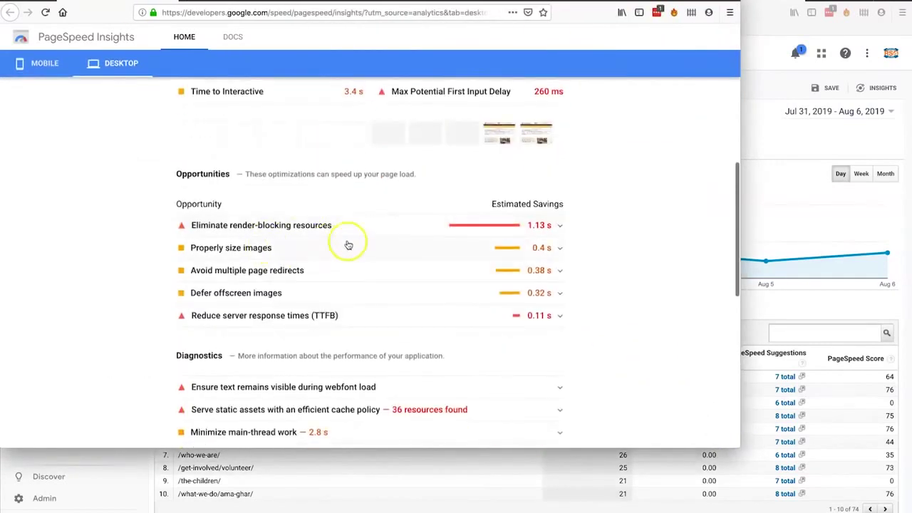
scroll(408, 259, up, 5)
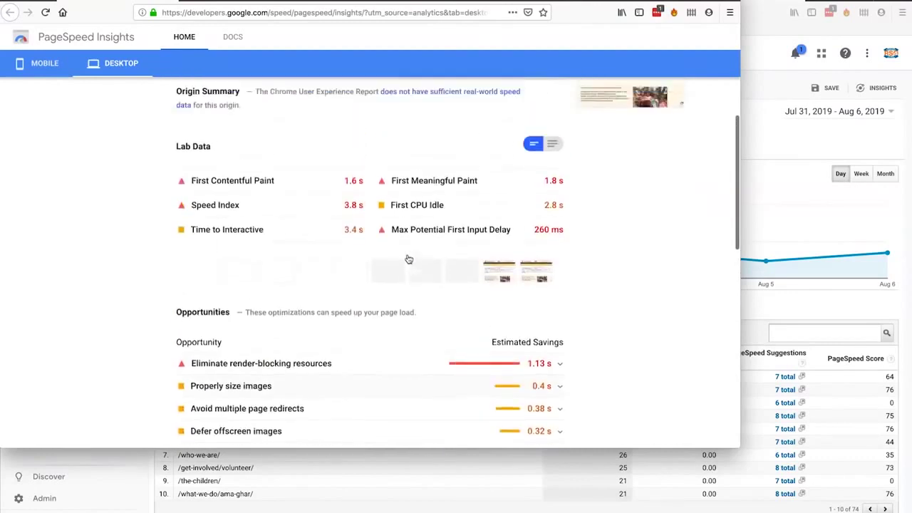
scroll(408, 258, up, 4)
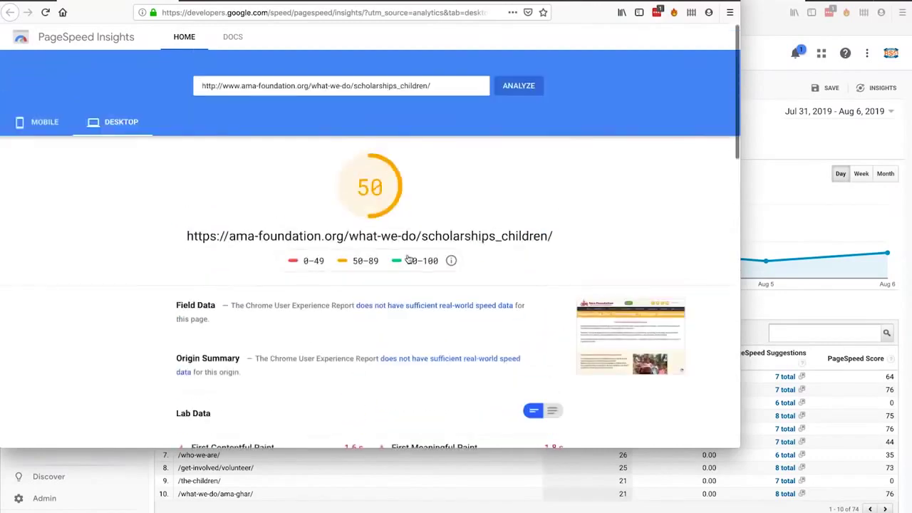
Review the mobile PageSpeed results for the scholarships_children page, including its opportunities and diagnostics.
click(42, 122)
scroll(271, 243, down, 12)
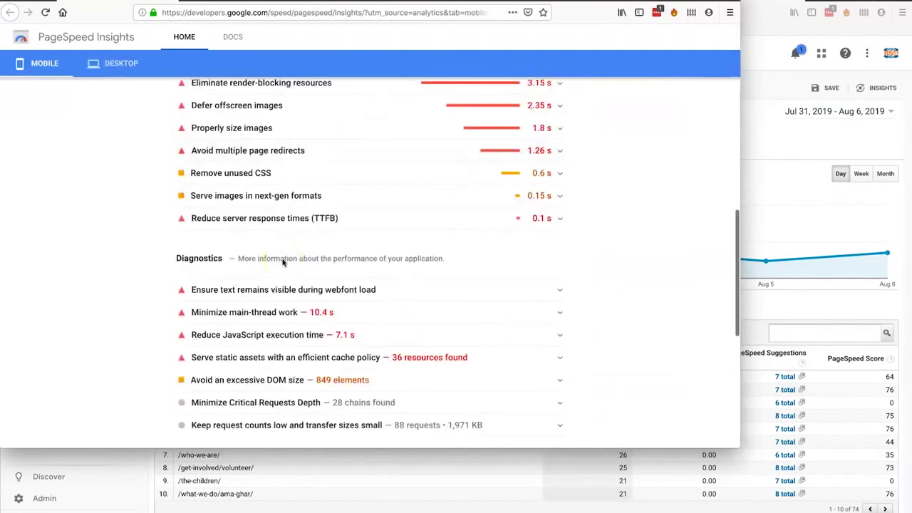
scroll(274, 233, up, 3)
scroll(285, 288, down, 3)
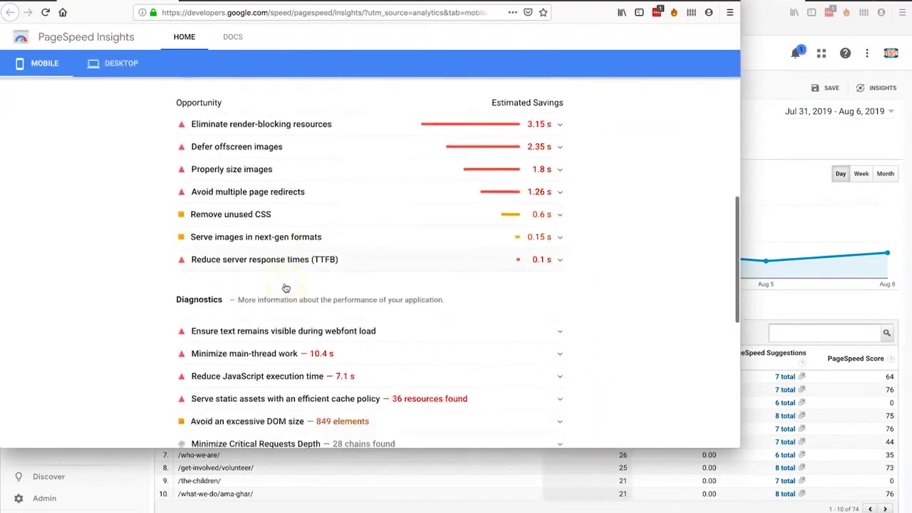
scroll(285, 288, down, 2)
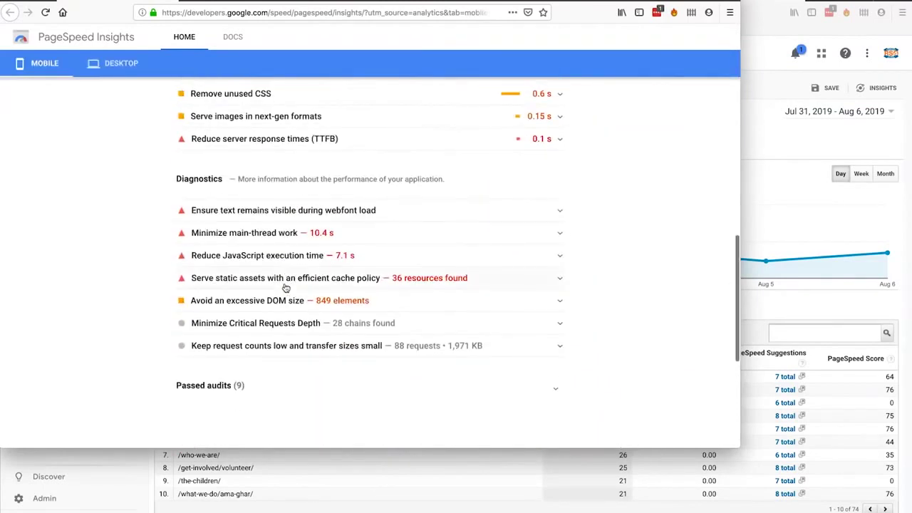
scroll(285, 288, up, 12)
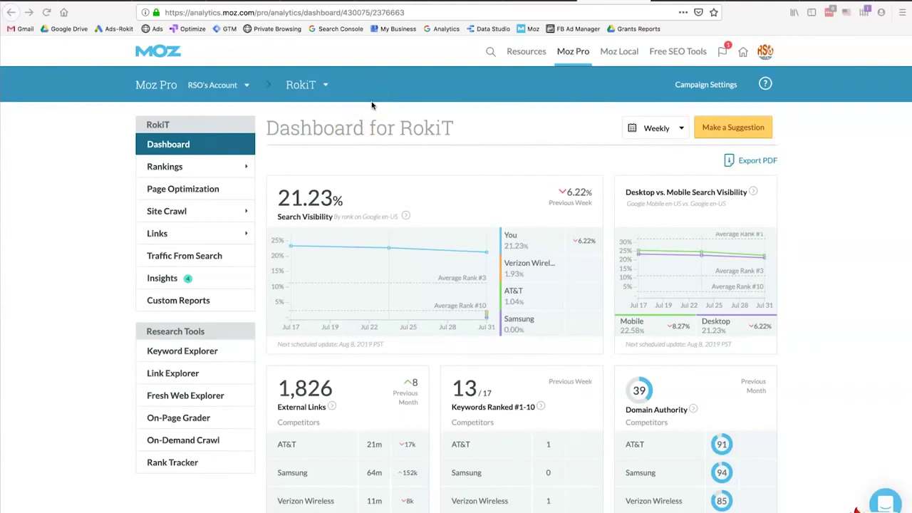
Switch to the RokiT campaign in Moz Pro and review its Site Crawl overview and issue breakdown.
click(158, 57)
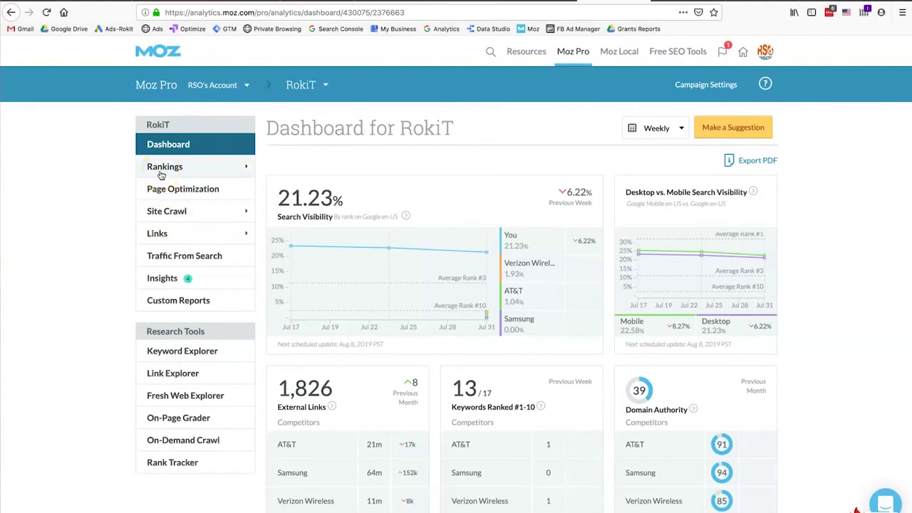
click(168, 215)
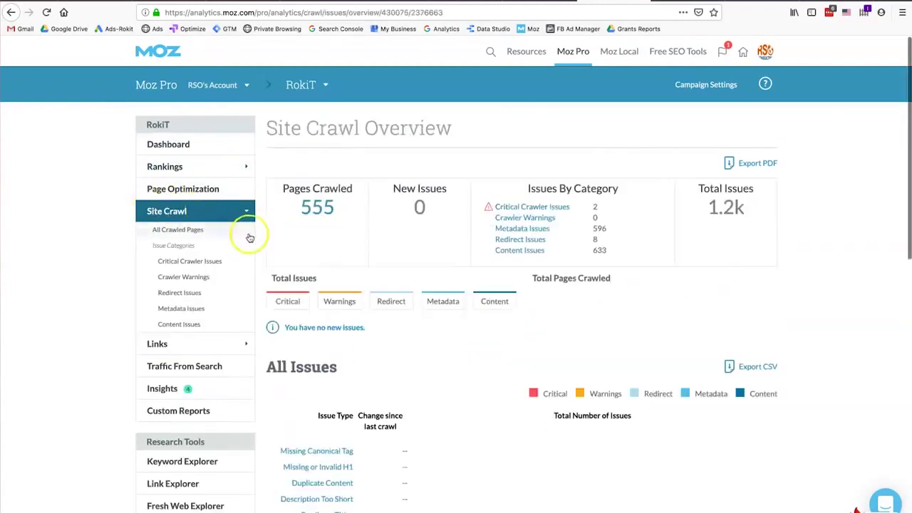
scroll(335, 278, down, 5)
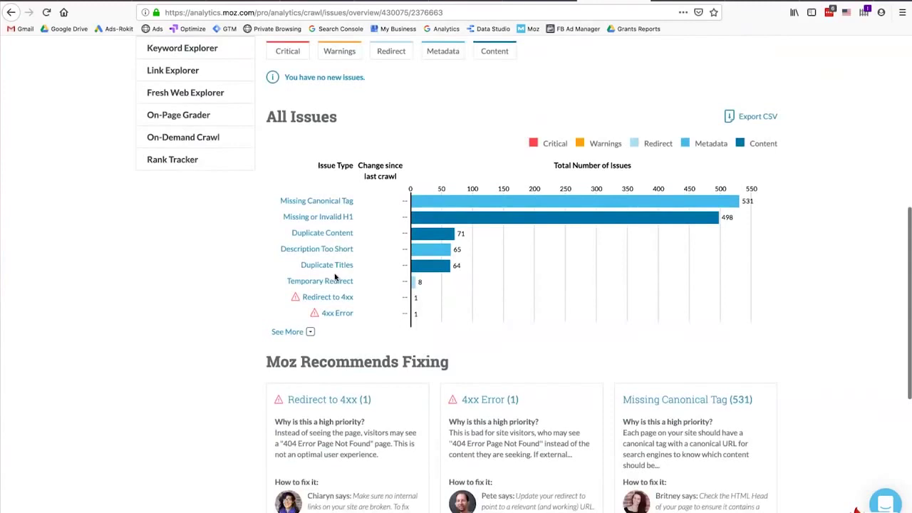
scroll(335, 278, up, 5)
scroll(193, 236, down, 1)
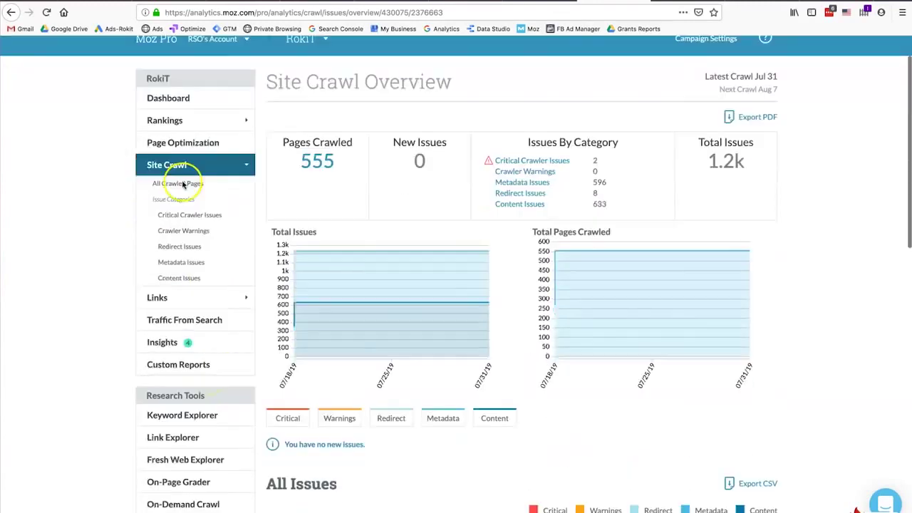
Score the page rokitphones.com for the keyword "3d rokit phone" in Page Optimization and review the factors hurting the score.
click(183, 148)
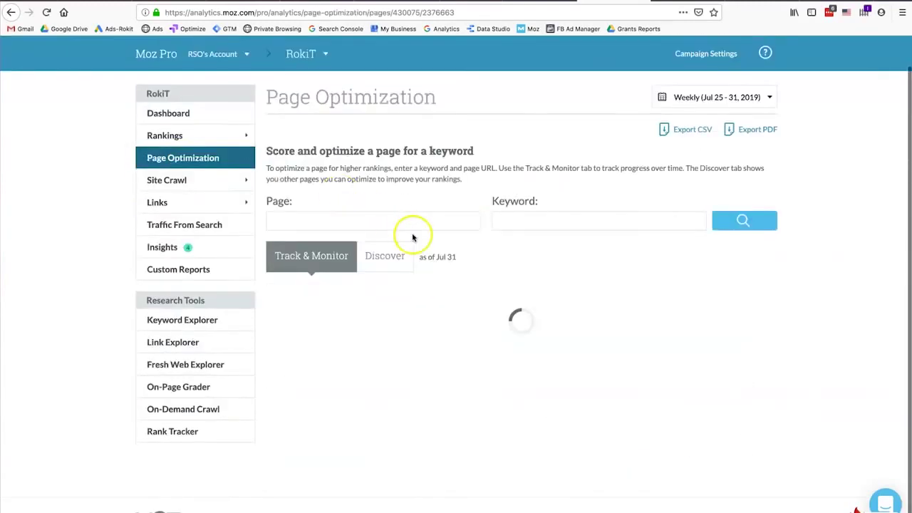
click(412, 223)
text(rokitphones.com)
click(513, 223)
click(518, 249)
click(735, 223)
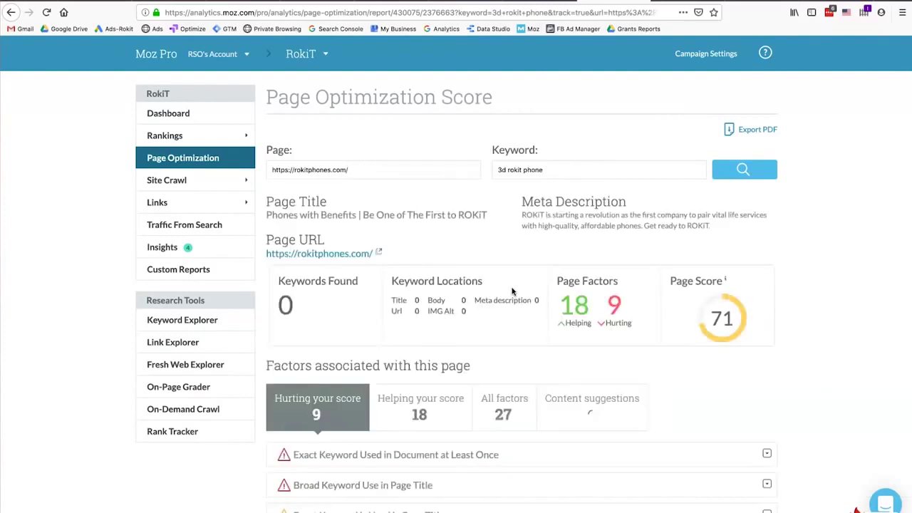
scroll(511, 291, down, 1)
scroll(512, 292, down, 1)
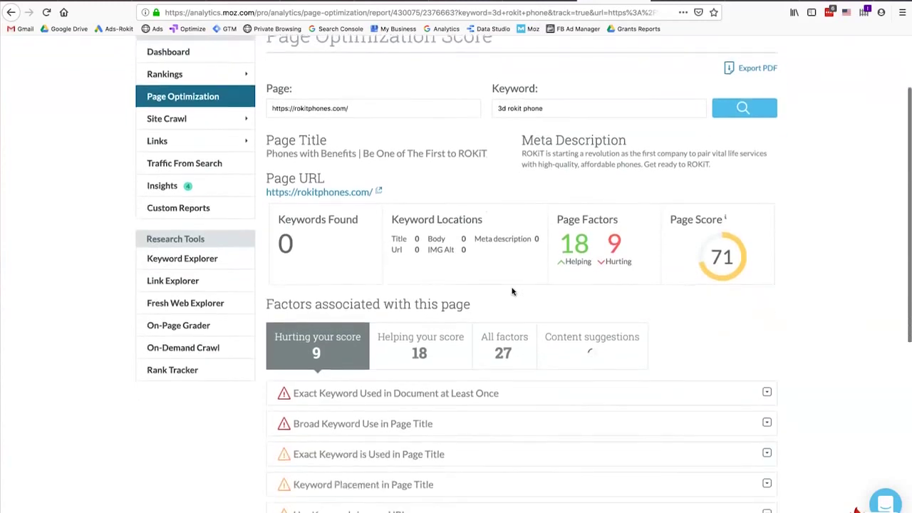
View the keyword lists in Keyword Explorer and return to the page optimization report.
click(184, 257)
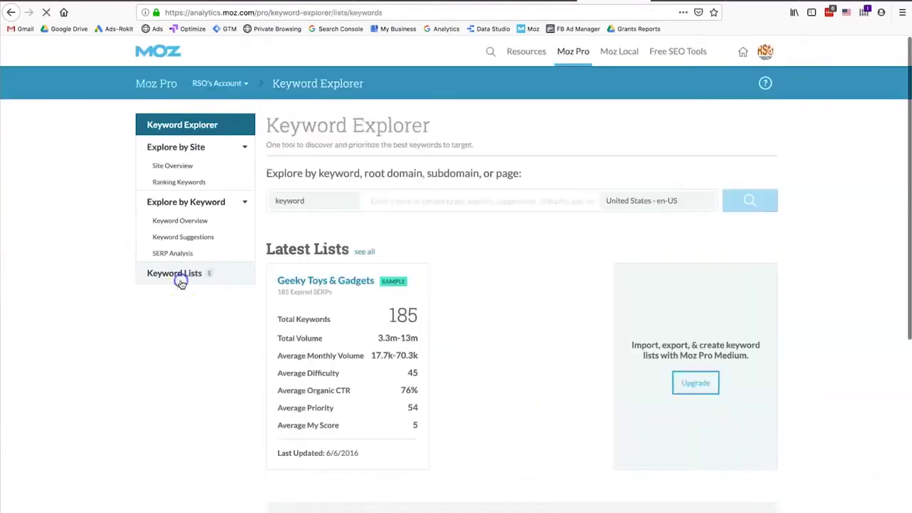
click(179, 277)
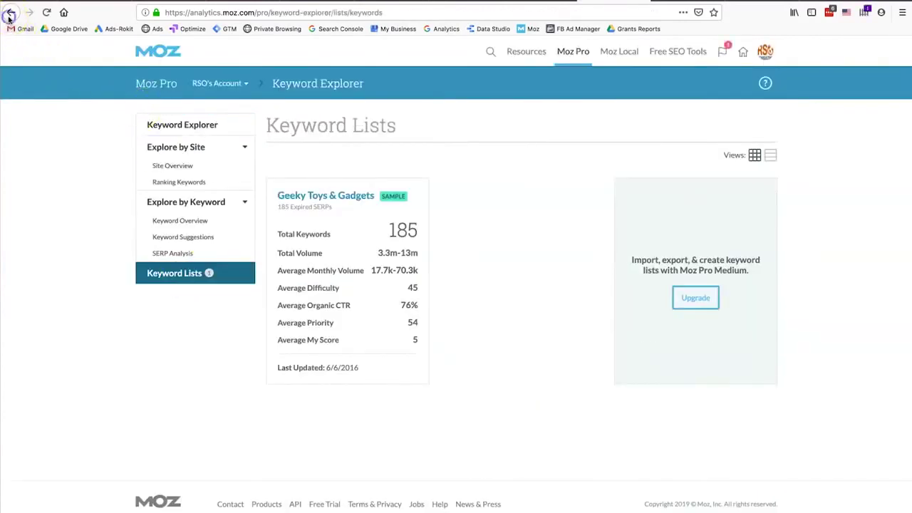
click(10, 12)
click(9, 14)
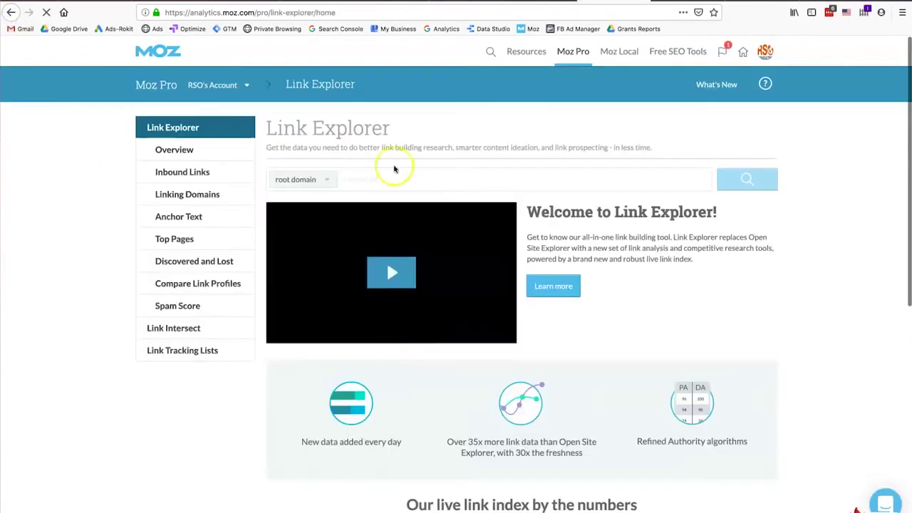
Analyze the root domain ama-foundation.org in Link Explorer.
text(ama-fo)
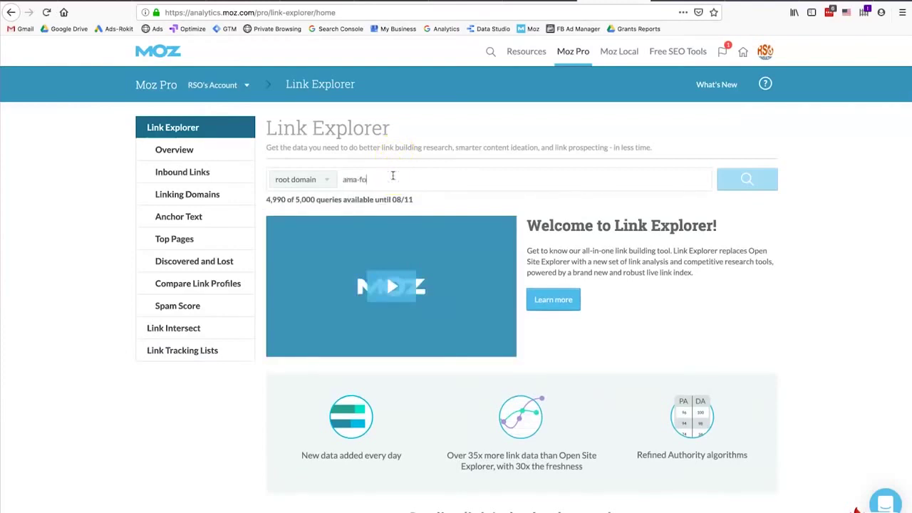
text(undation.org)
key(Return)
click(452, 146)
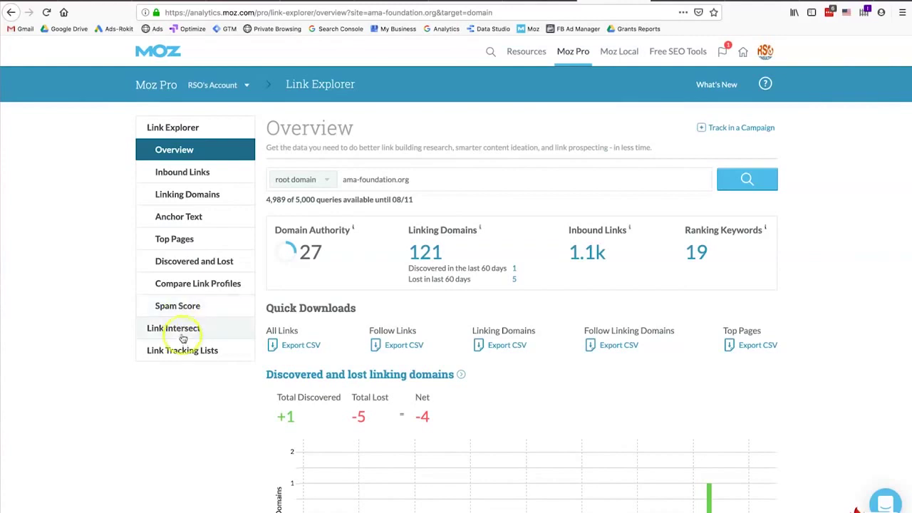
Open Link Intersect for ama-foundation.org and look over its competitor URL options and getting-started guide.
click(184, 338)
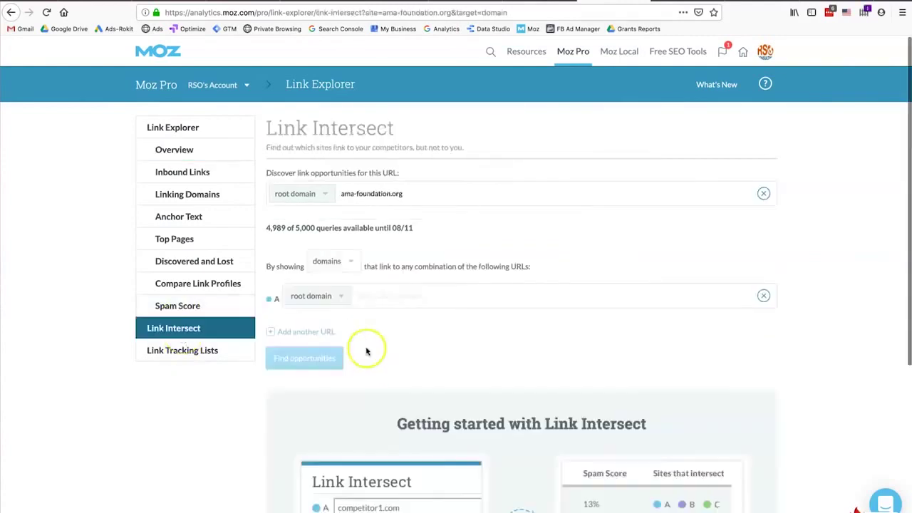
click(460, 296)
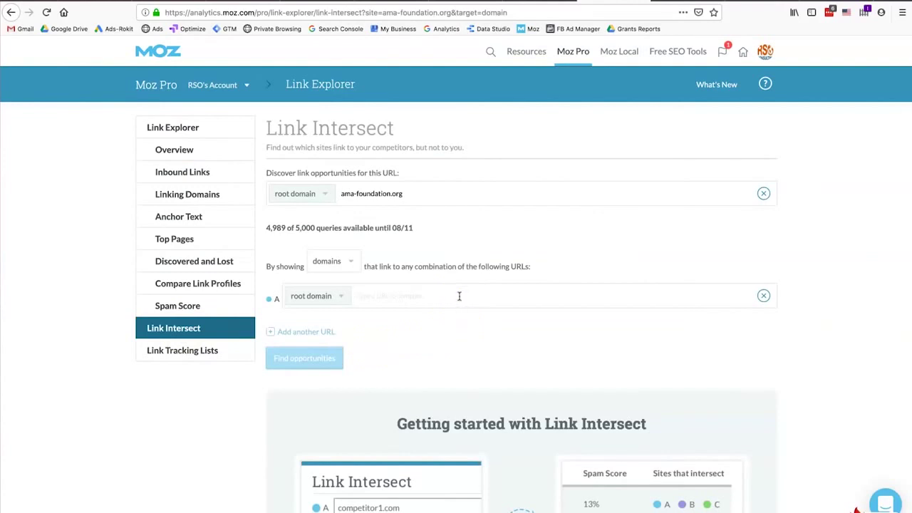
scroll(460, 297, down, 2)
scroll(459, 297, up, 2)
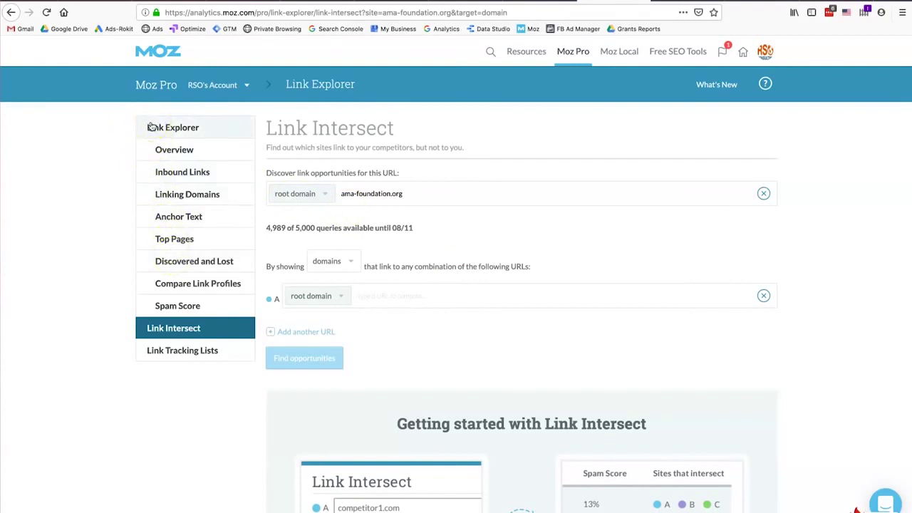
Leave Link Intersect and go back through Link Explorer to the Page Optimization report for rokitphones.com.
click(12, 14)
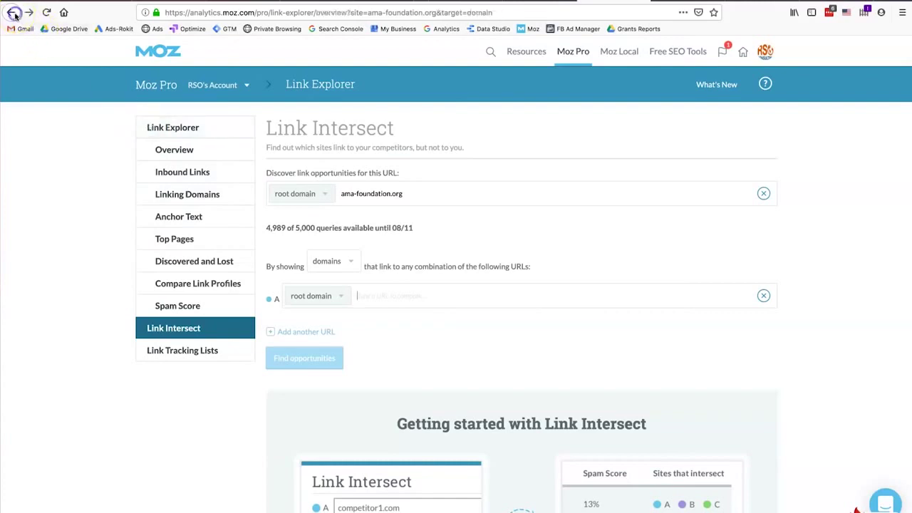
click(13, 13)
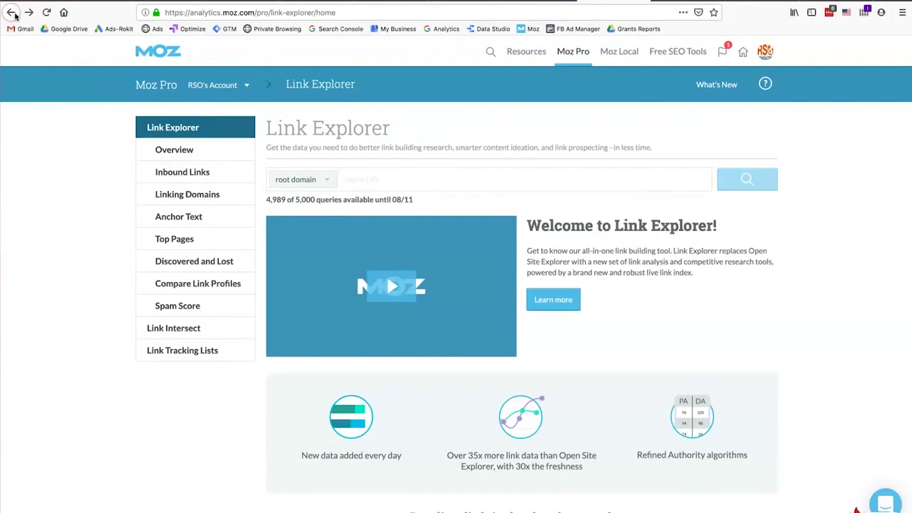
click(12, 14)
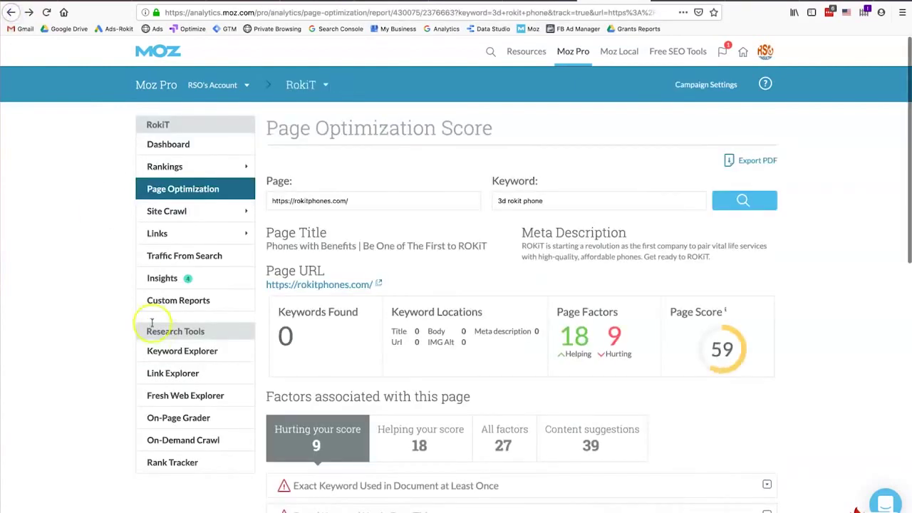
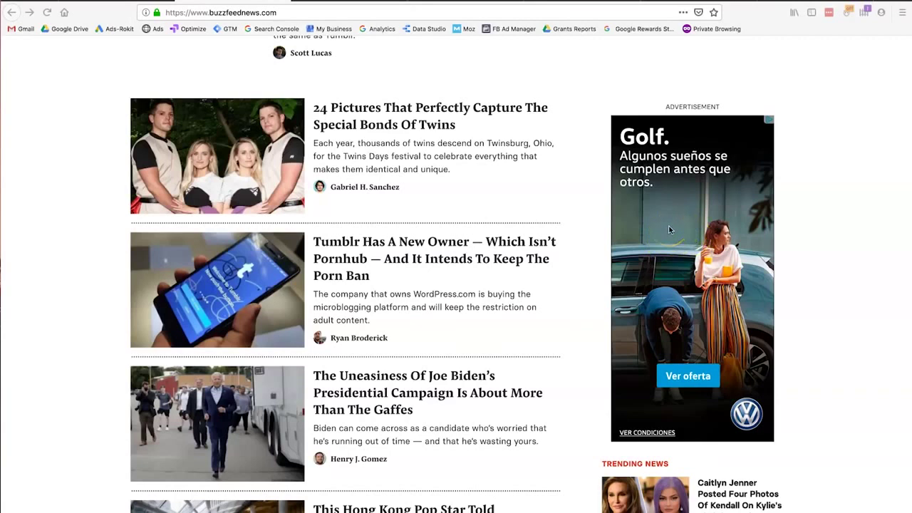
Look at the display advertisement placed beside the articles on the BuzzFeed News page.
scroll(688, 243, up, 1)
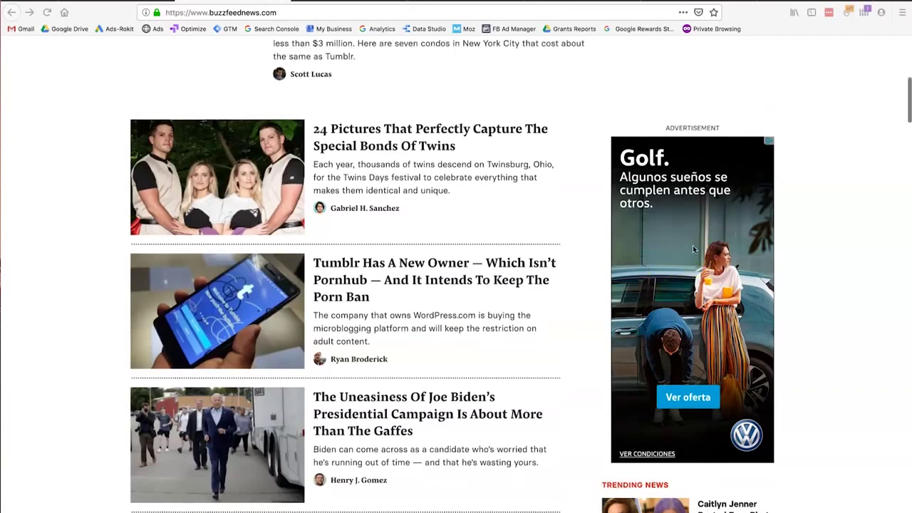
scroll(693, 245, down, 1)
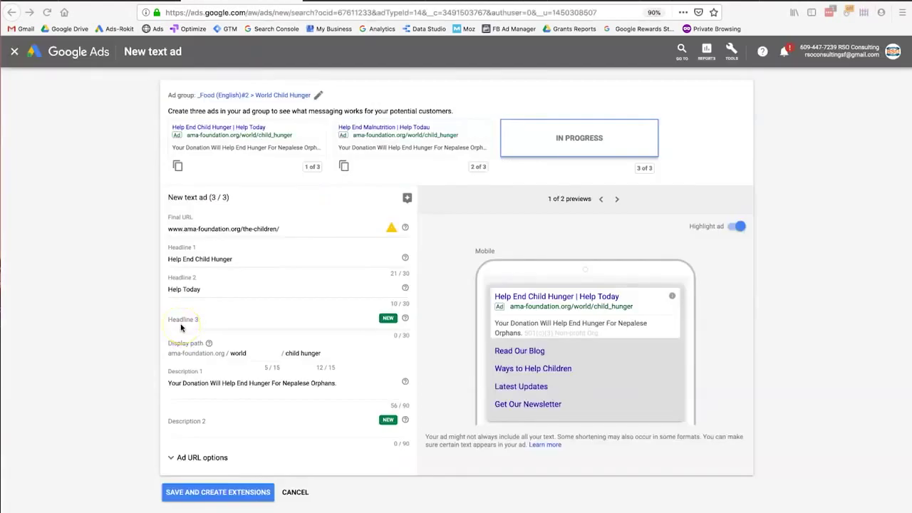
Examine the final URL and the three headline fields of the third text ad in the World Child Hunger ad group in Google Ads.
click(216, 231)
triple_click(213, 232)
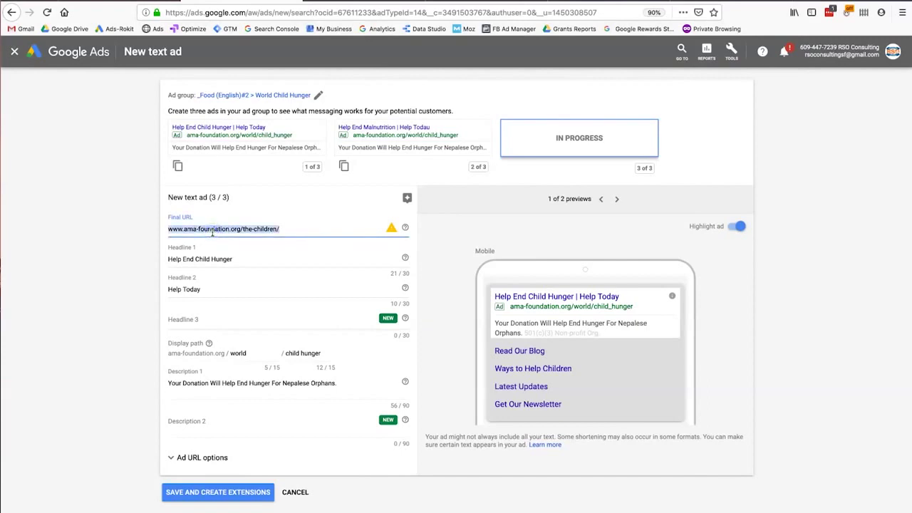
click(214, 261)
click(202, 288)
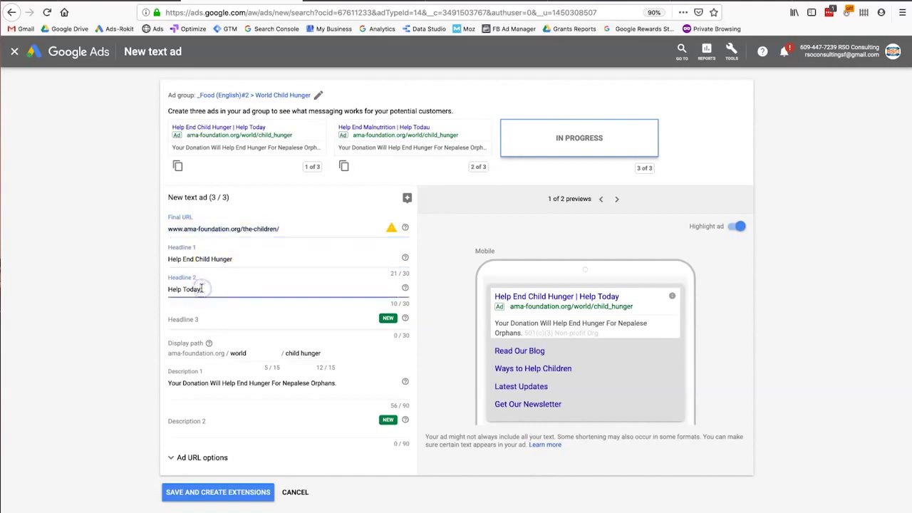
click(192, 318)
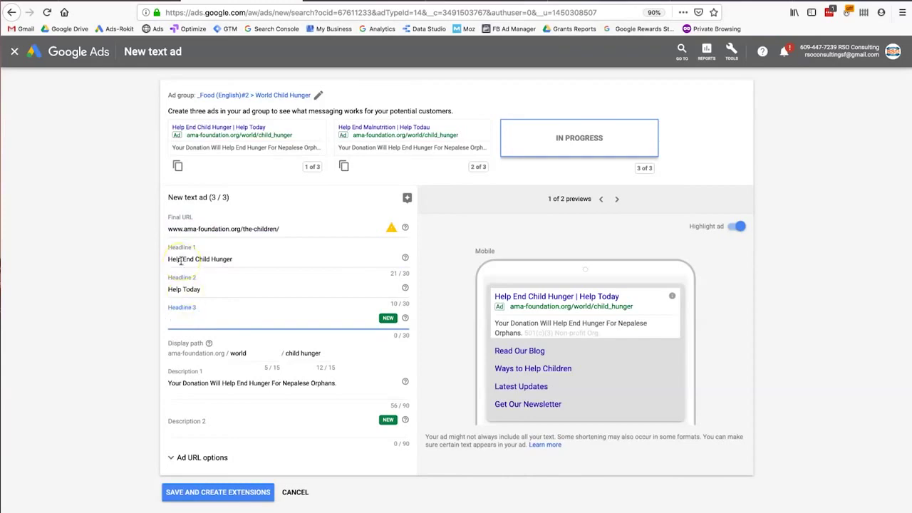
click(200, 289)
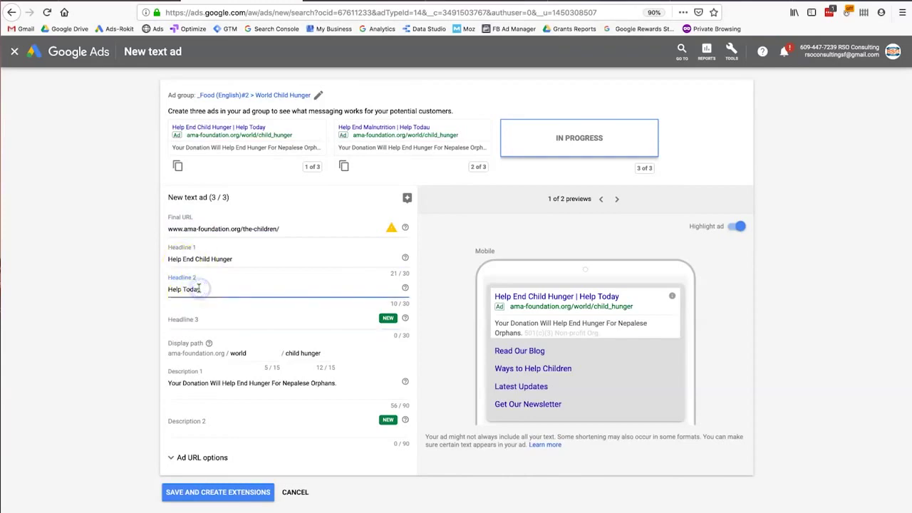
Try "Visit our website for more info" as Headline 3 of the text ad and clear the field again.
click(198, 318)
text(Visit our)
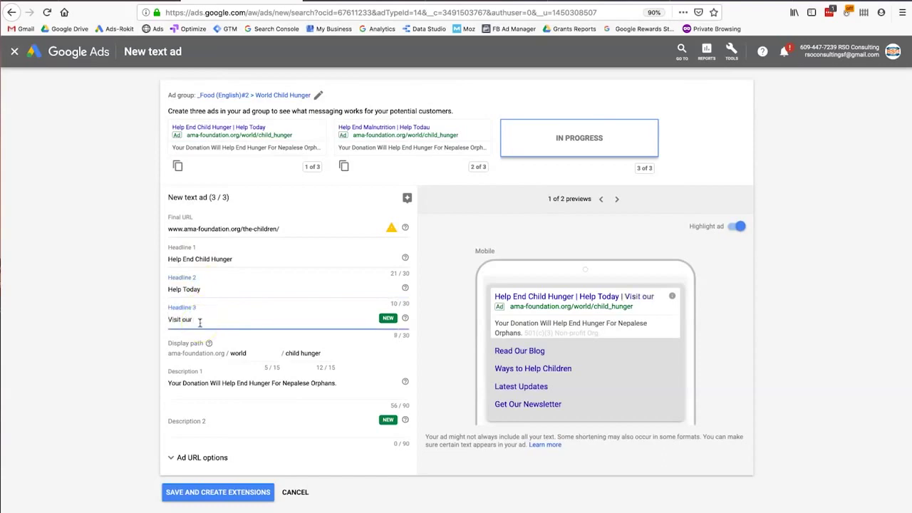
text( website for more info)
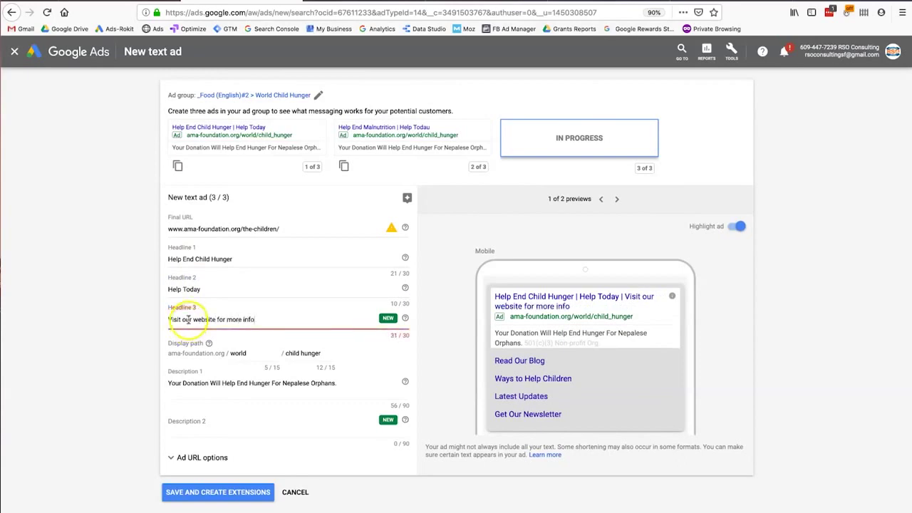
drag(272, 318, 134, 308)
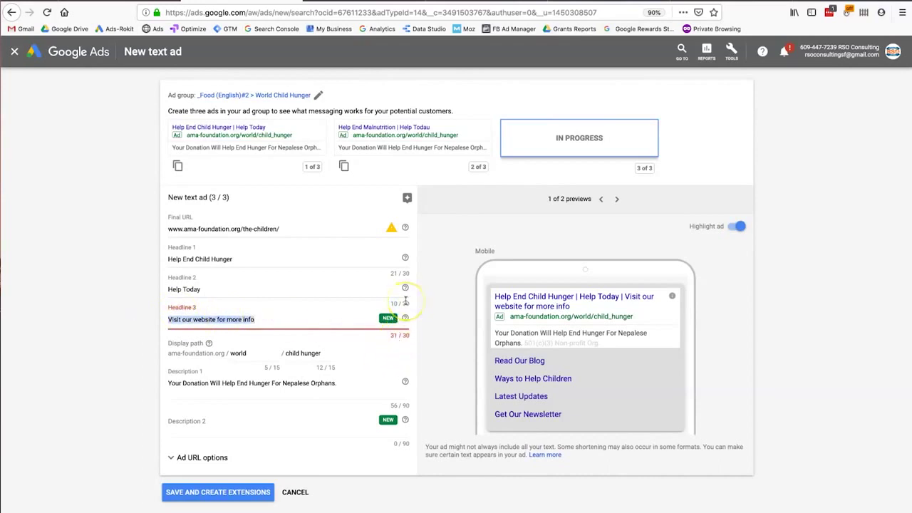
click(311, 322)
drag(311, 322, 155, 321)
key(BackSpace)
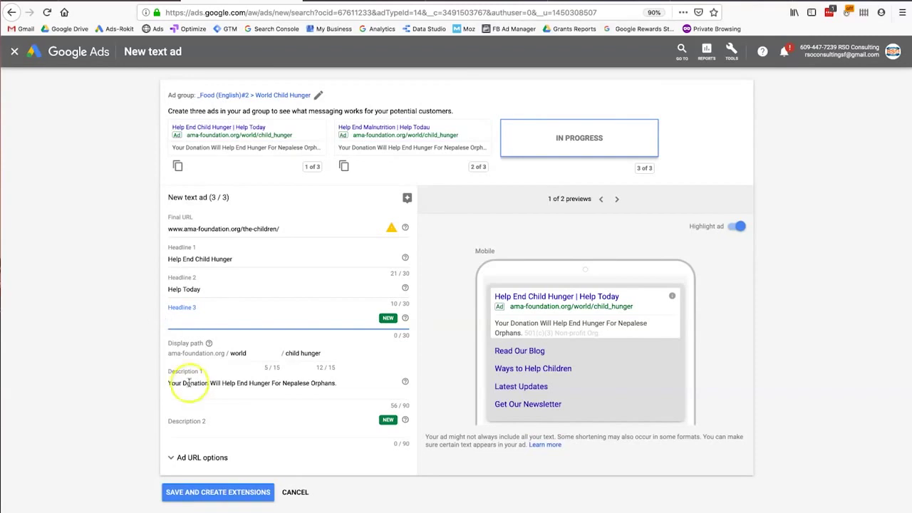
Examine the text ad's display path, both description fields and the sitelinks in the mobile preview.
click(243, 353)
triple_click(202, 354)
double_click(241, 353)
triple_click(302, 354)
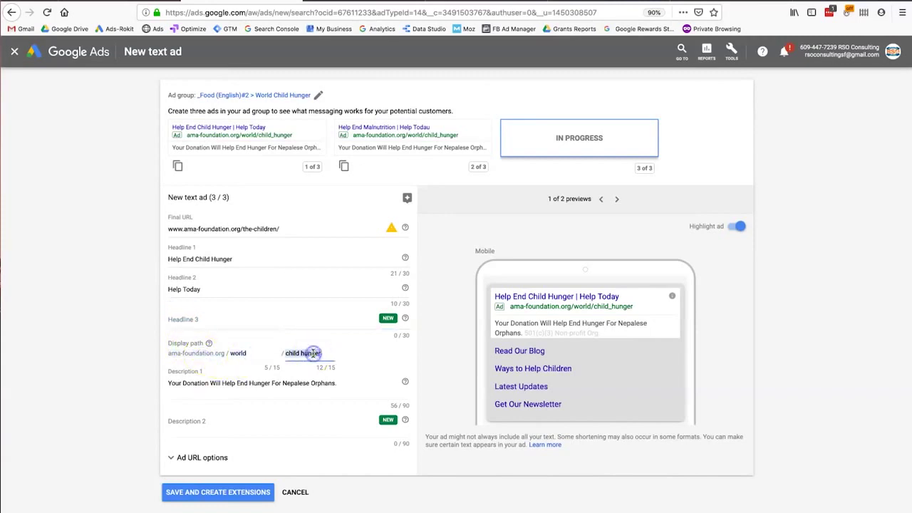
click(218, 383)
triple_click(218, 383)
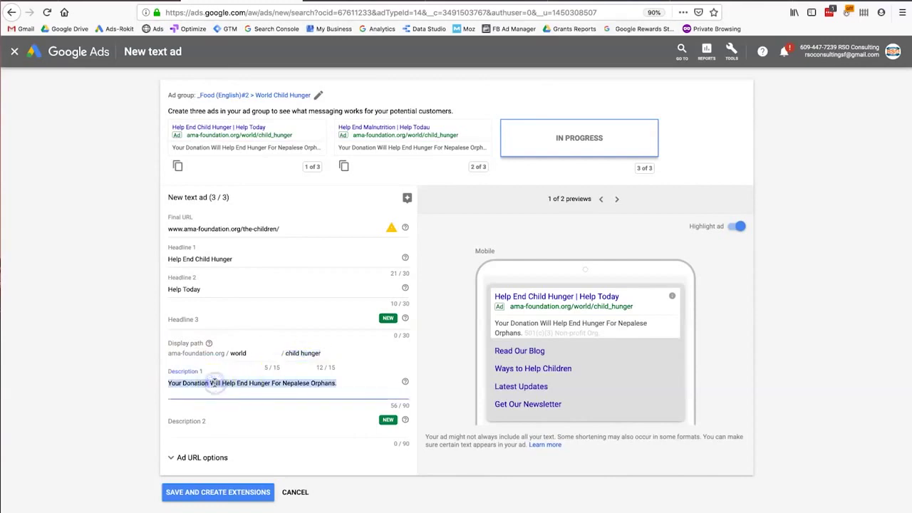
click(205, 421)
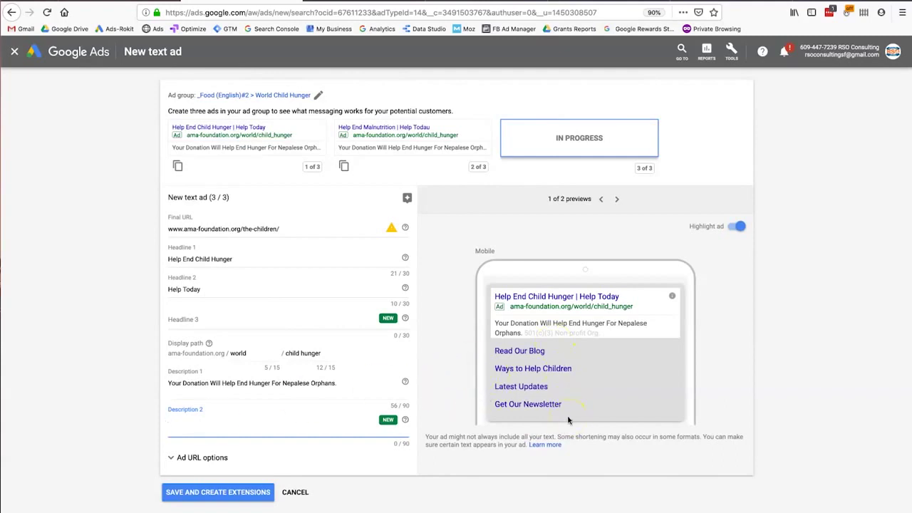
mouse_move(493, 352)
mouse_down()
mouse_move(549, 356)
mouse_move(562, 412)
mouse_move(477, 358)
mouse_move(480, 350)
mouse_up()
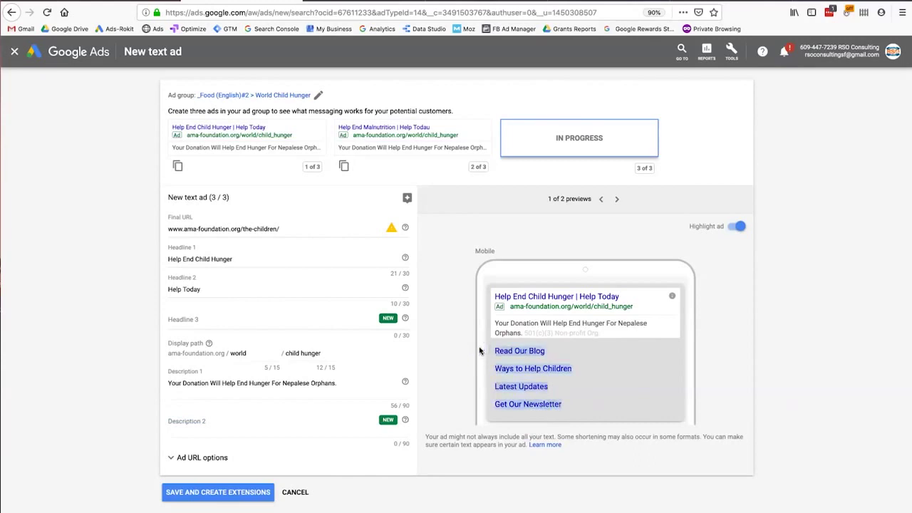